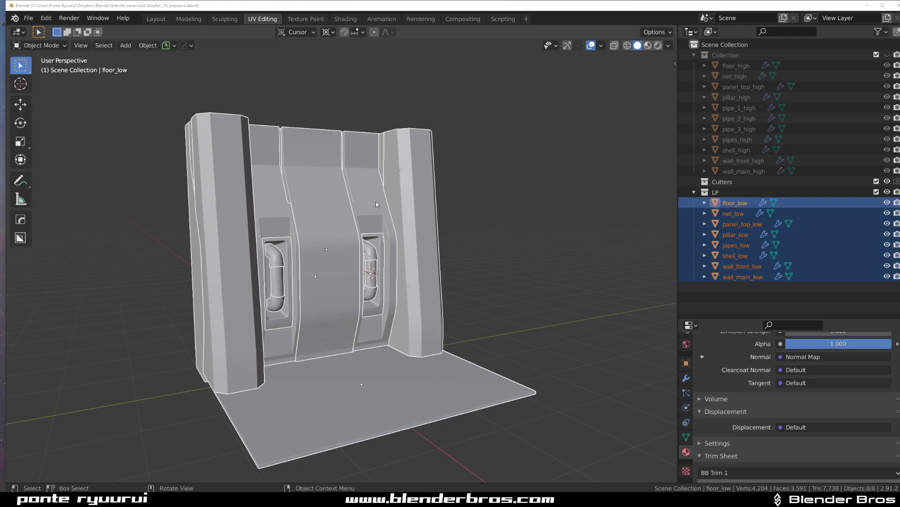
Hide the LP collection and show the high-poly collection to view the detailed wall model
click(412, 211)
middle_drag(427, 179, 813, 156)
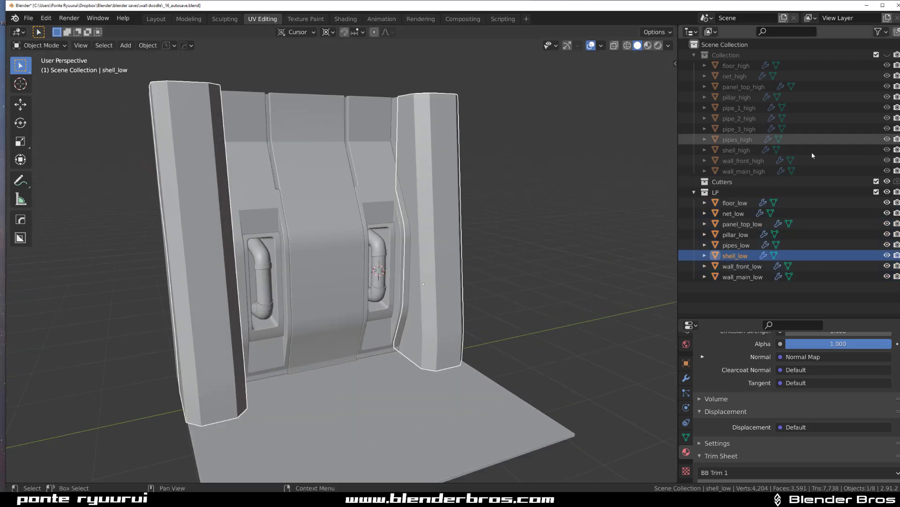
scroll(400, 261, down, 3)
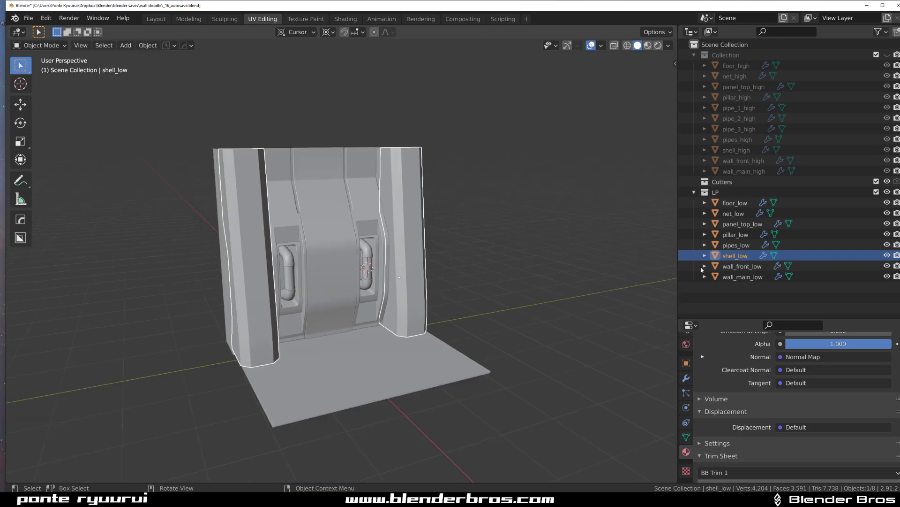
click(887, 191)
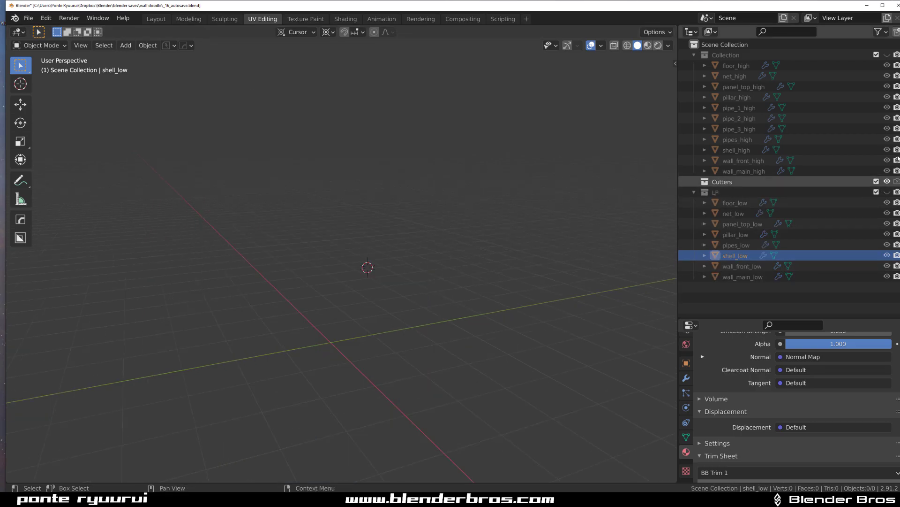
click(887, 56)
middle_drag(243, 221, 453, 243)
scroll(410, 303, up, 3)
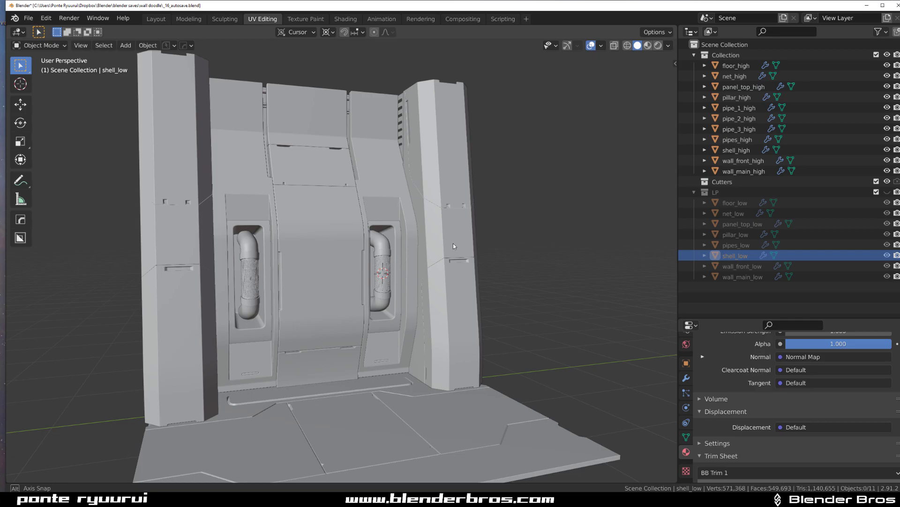
Hide the high-poly collection and show the LP collection again
click(887, 54)
click(887, 191)
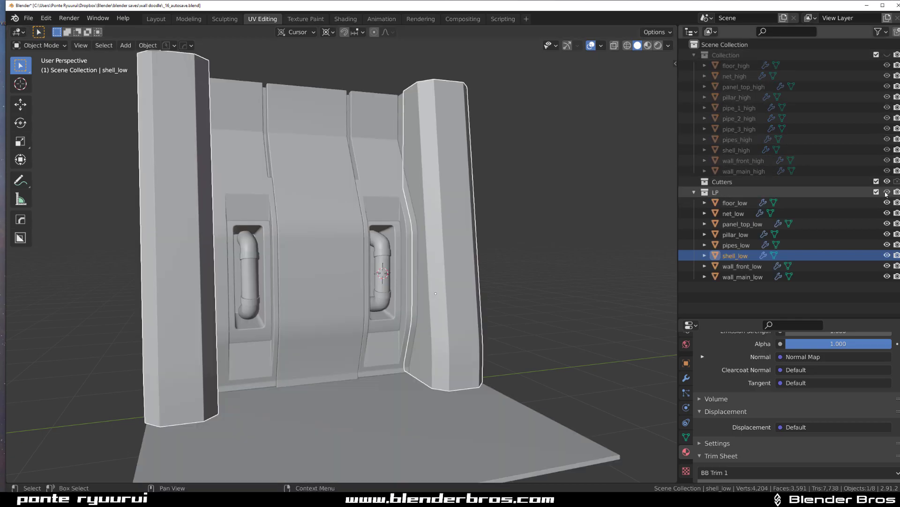
middle_drag(266, 229, 266, 234)
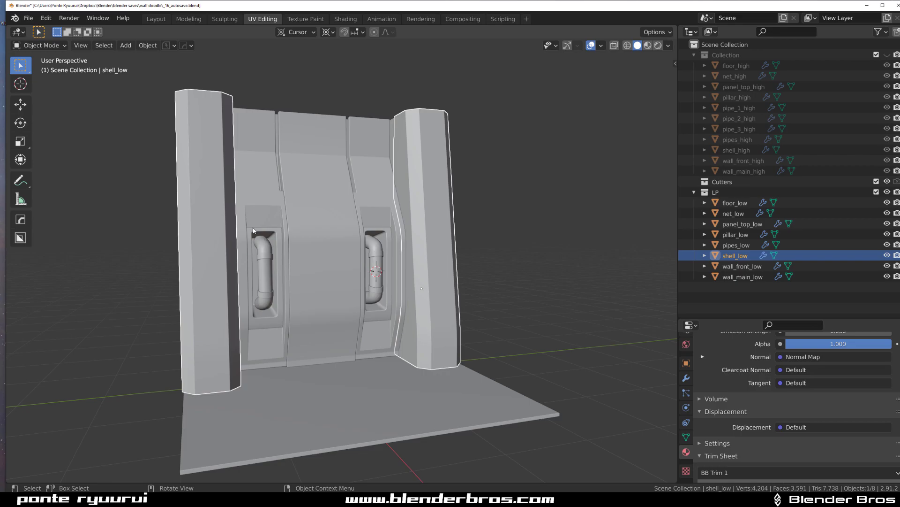
middle_drag(328, 141, 331, 139)
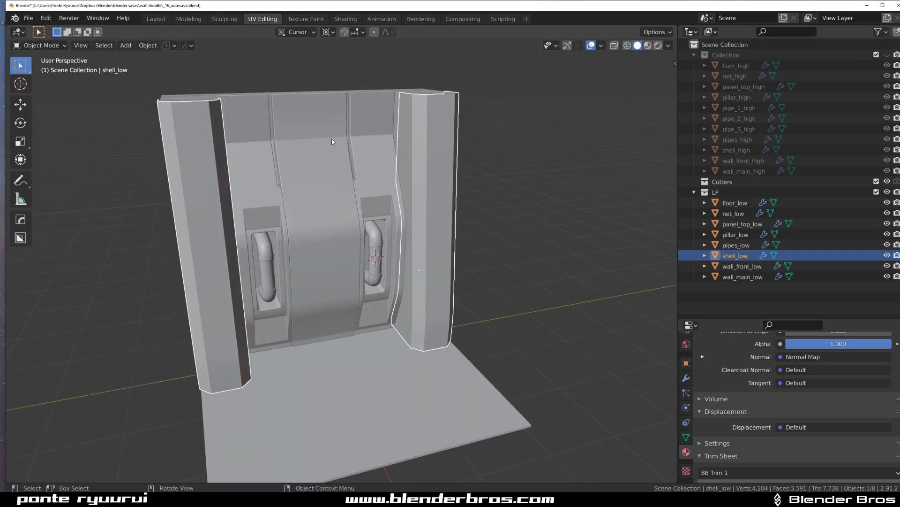
Select panel_top_low and shell_low in turn and test that each moves separately, cancelling both moves
click(337, 149)
key(g)
right_click(496, 235)
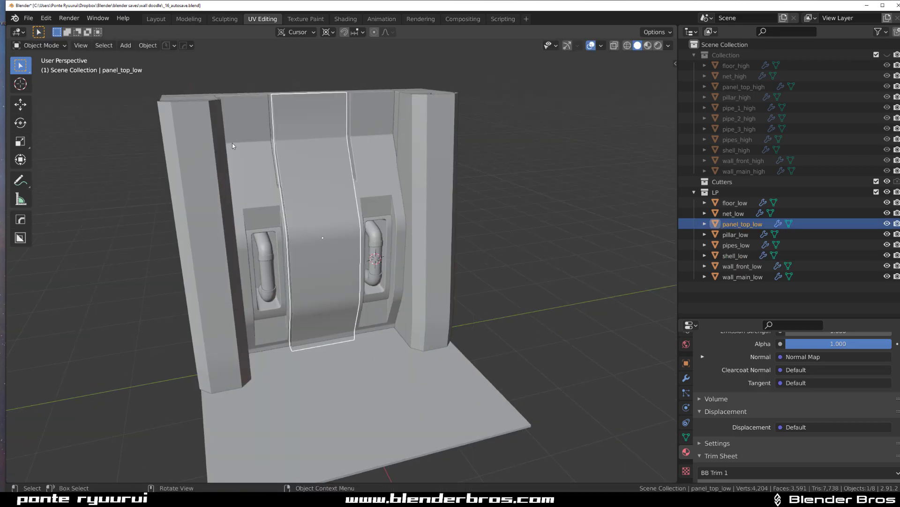
click(232, 142)
key(g)
right_click(585, 145)
middle_drag(586, 145, 364, 247)
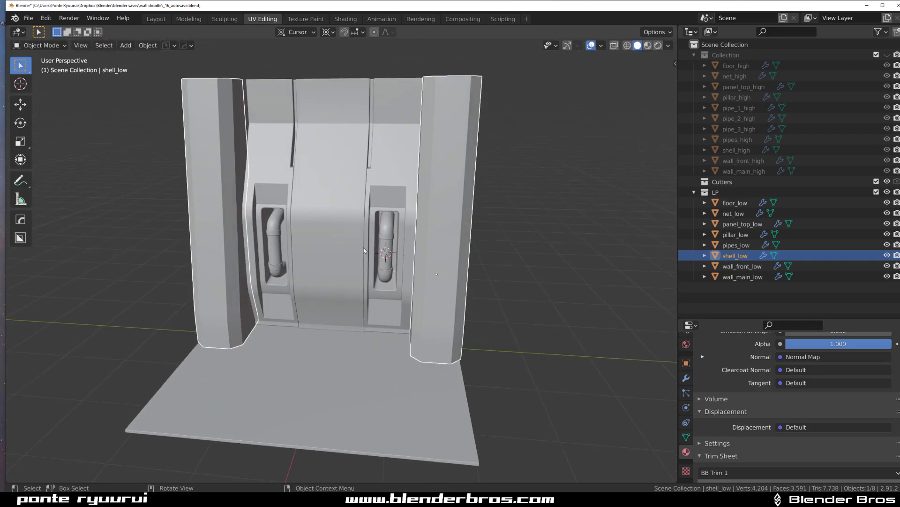
Examine the low-poly wall from the front, above and the side, including the pillars, panel gaps and pipe recesses
middle_drag(397, 221, 332, 227)
scroll(382, 329, up, 3)
scroll(331, 228, up, 3)
middle_drag(402, 257, 428, 194)
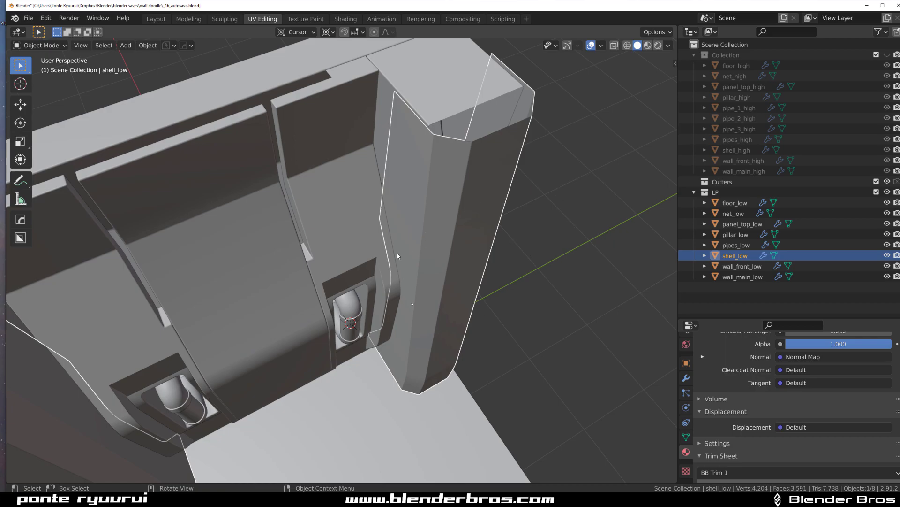
middle_drag(398, 255, 351, 299)
middle_drag(346, 265, 367, 231)
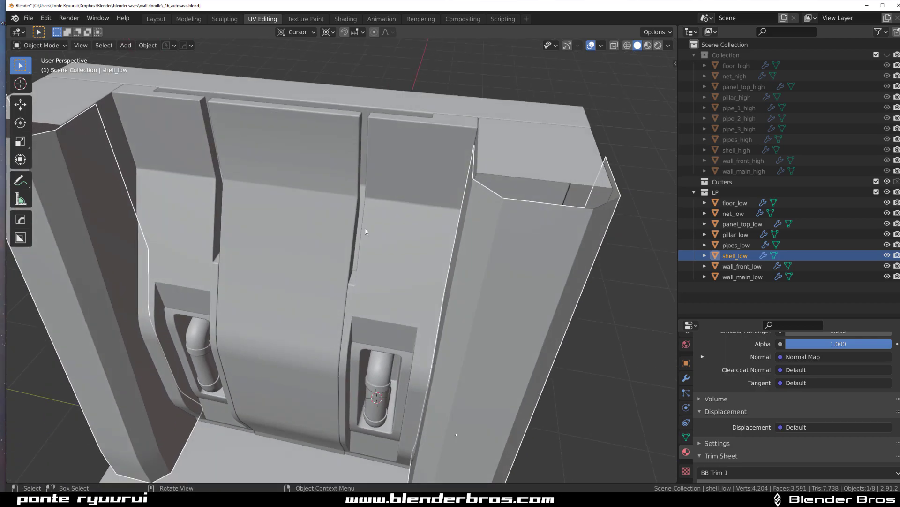
scroll(223, 278, down, 5)
middle_drag(222, 278, 321, 224)
scroll(433, 216, up, 4)
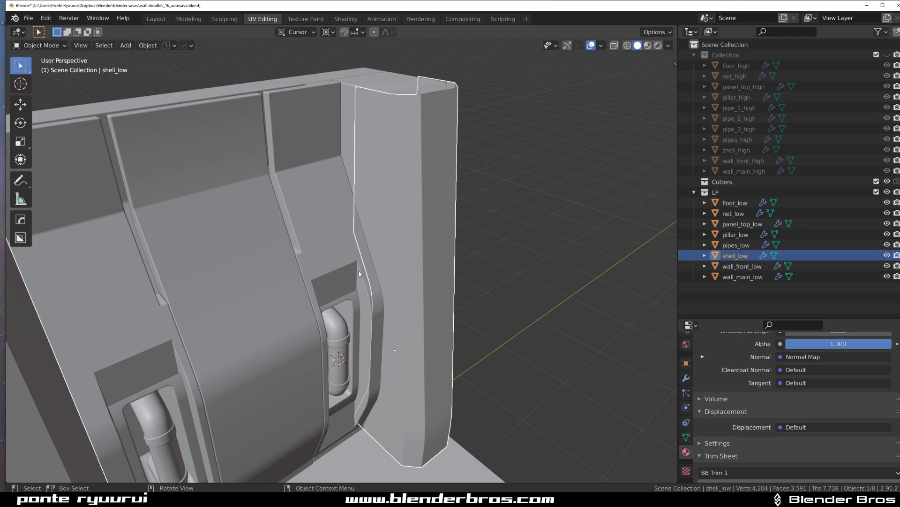
middle_drag(434, 151, 462, 149)
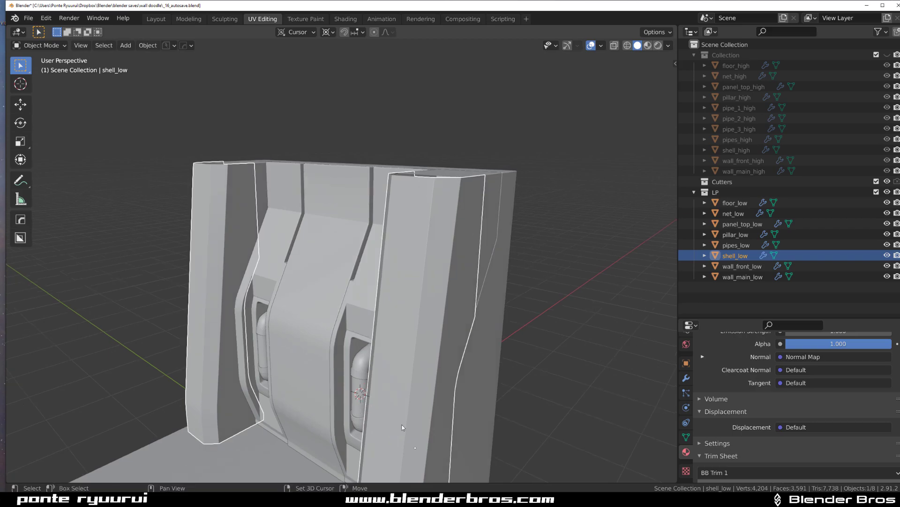
Check the separate parts by selecting panel_top_low, wall_main_low and shell_low, cancelling the test moves of the last two
scroll(422, 177, up, 3)
click(422, 177)
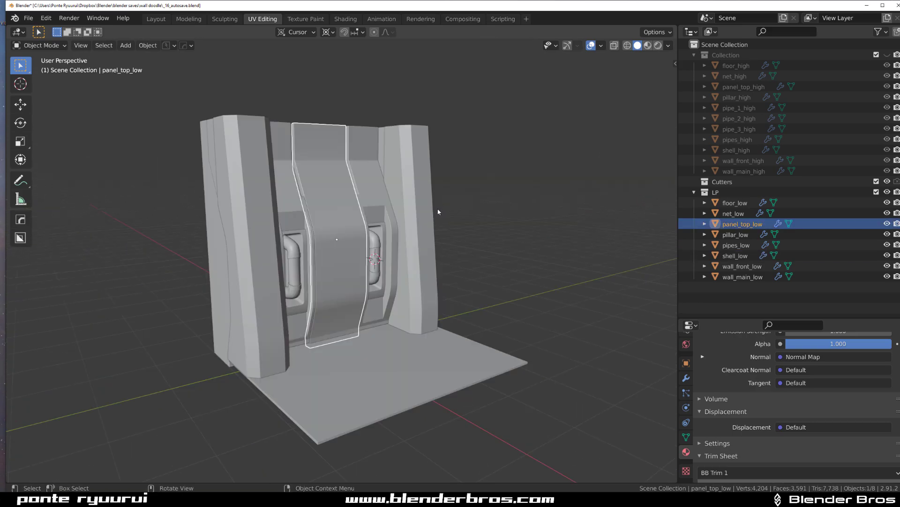
scroll(439, 211, down, 3)
middle_drag(416, 211, 328, 209)
click(276, 169)
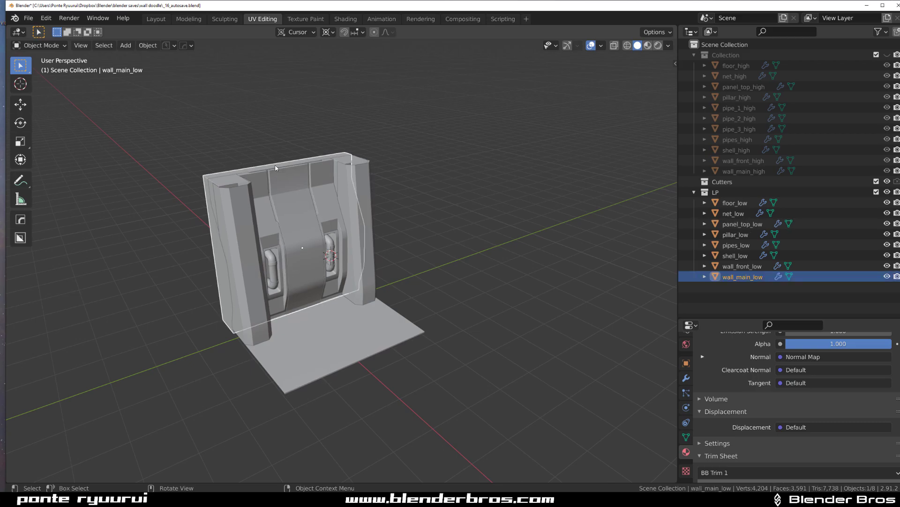
key(g)
right_click(108, 120)
click(231, 229)
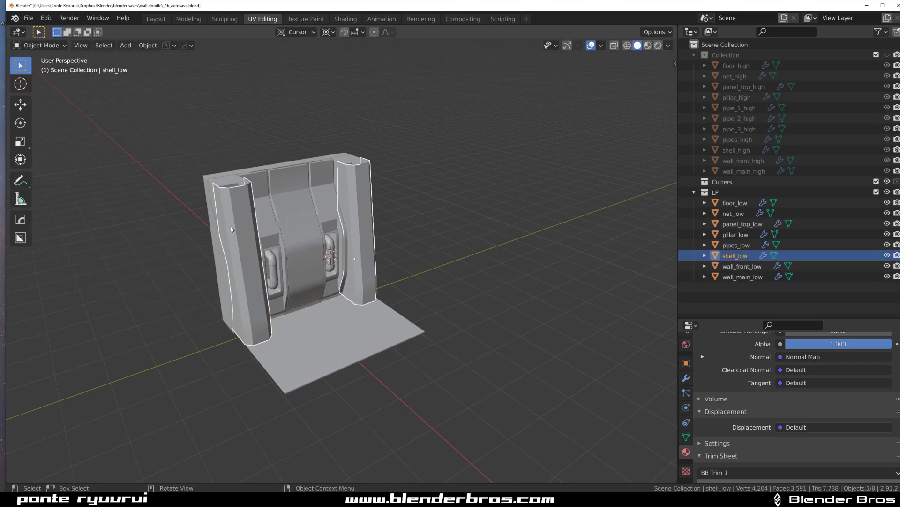
key(g)
key(Escape)
Show the high-poly collection together with the LP collection
middle_drag(346, 292, 478, 142)
scroll(473, 143, up, 4)
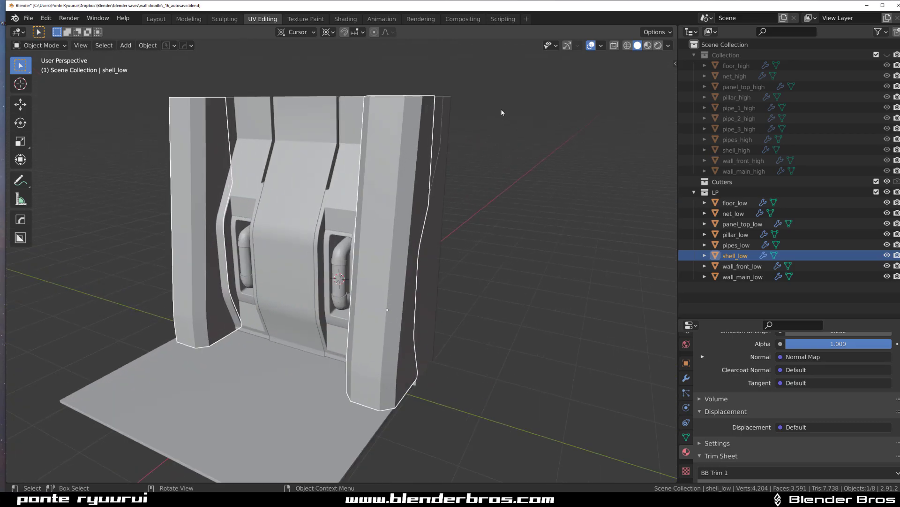
middle_drag(502, 115, 520, 173)
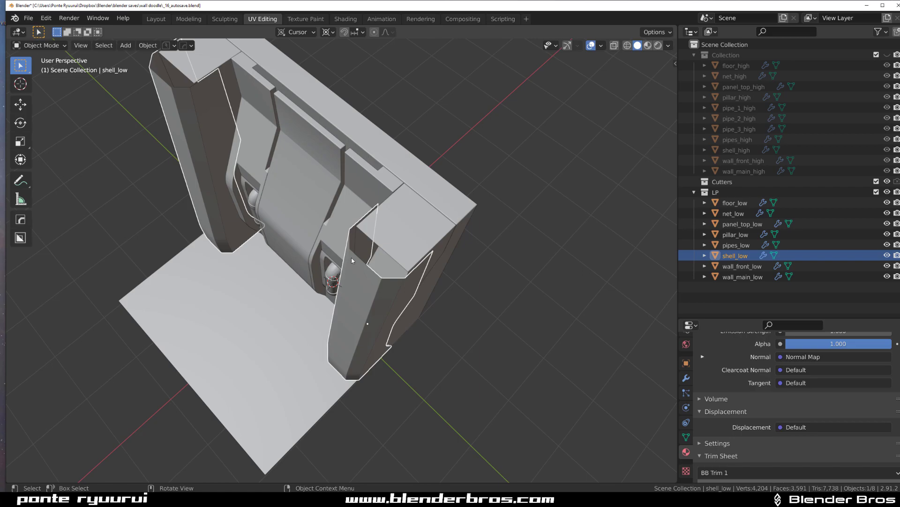
middle_drag(352, 261, 400, 215)
scroll(400, 216, up, 4)
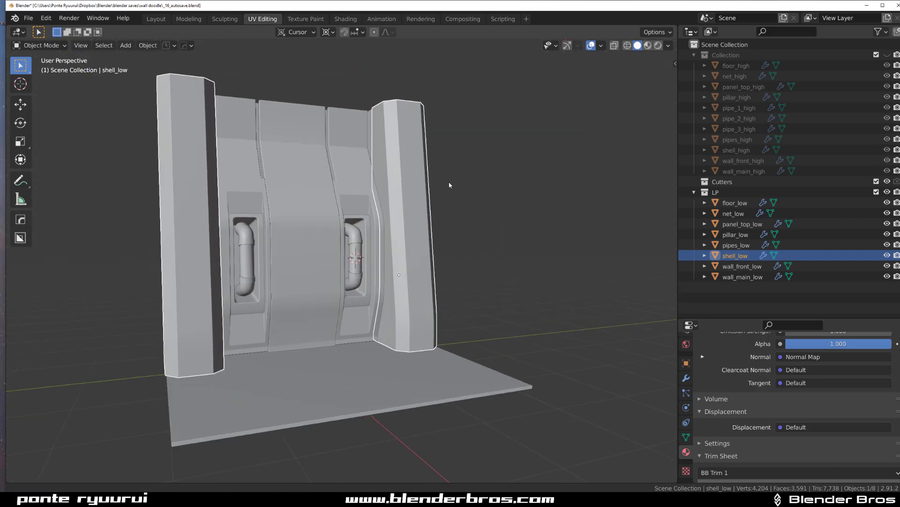
middle_drag(449, 185, 468, 161)
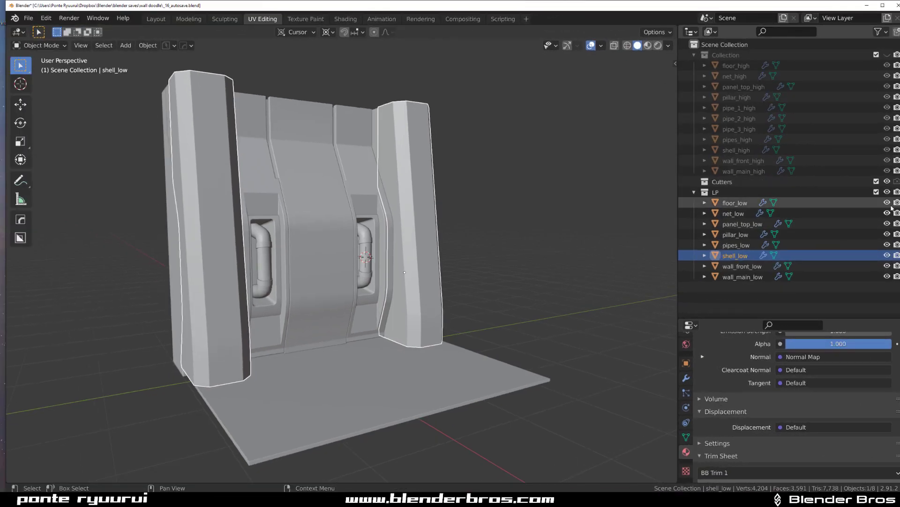
click(887, 55)
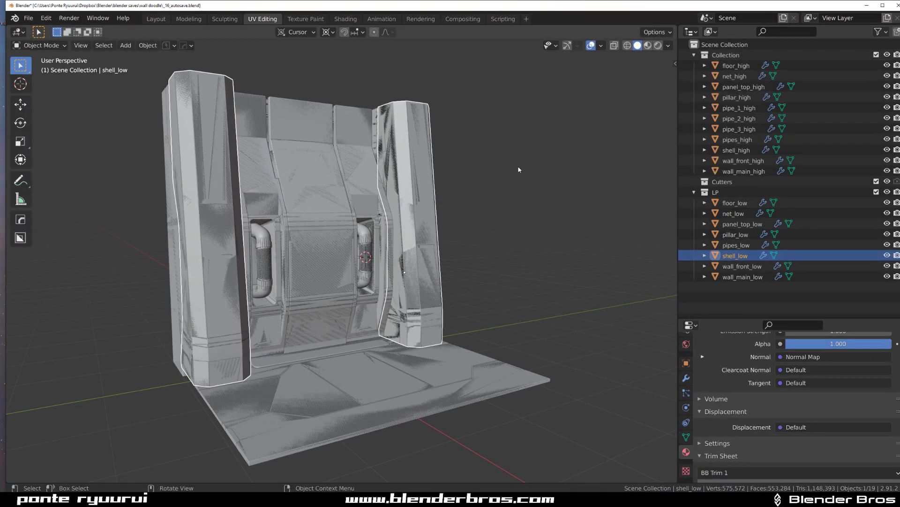
middle_drag(519, 169, 603, 147)
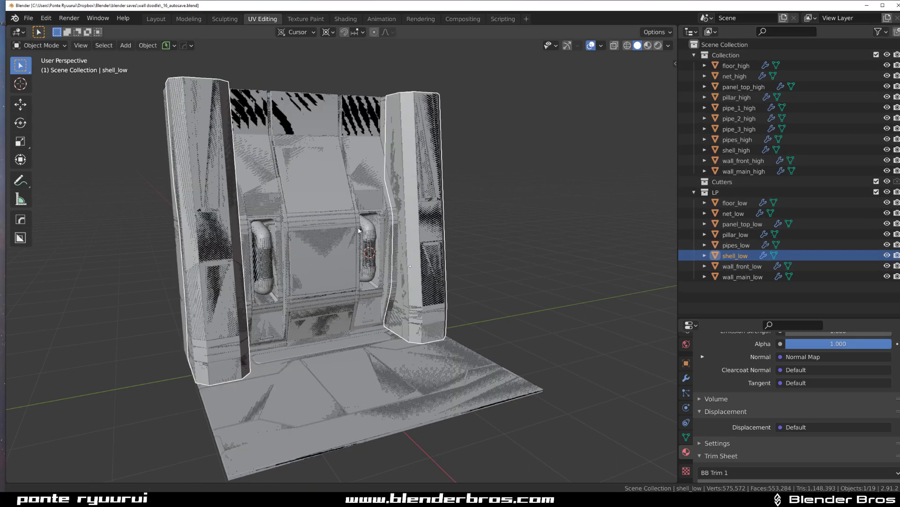
Select the floor_low object
click(359, 230)
middle_drag(359, 230, 293, 216)
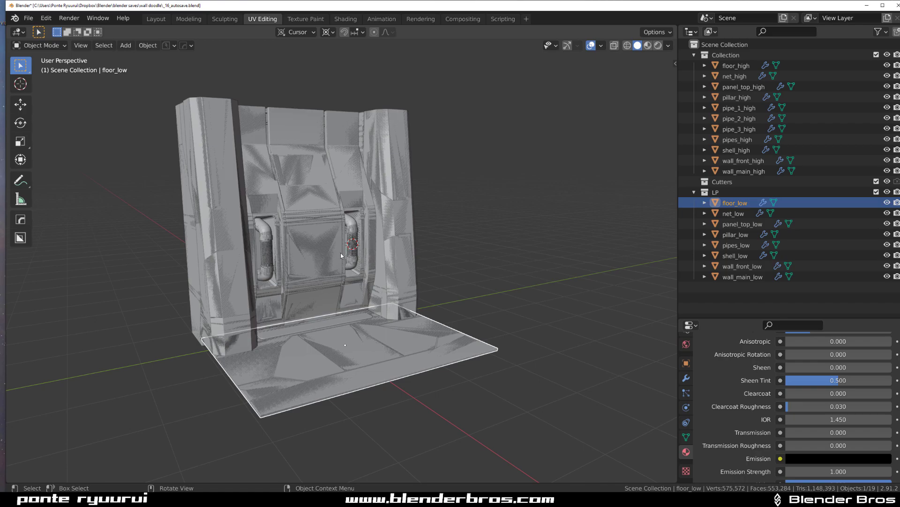
shift+middle_drag(338, 221, 360, 221)
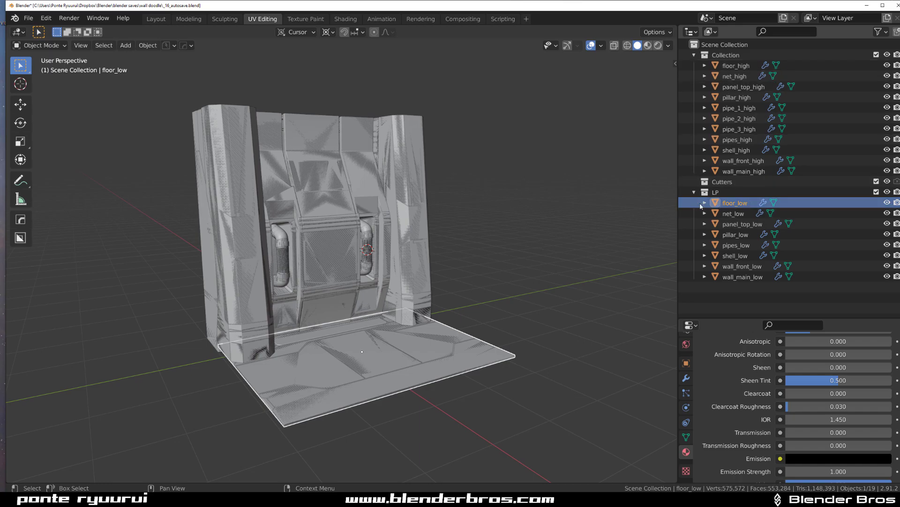
middle_drag(422, 71, 356, 42)
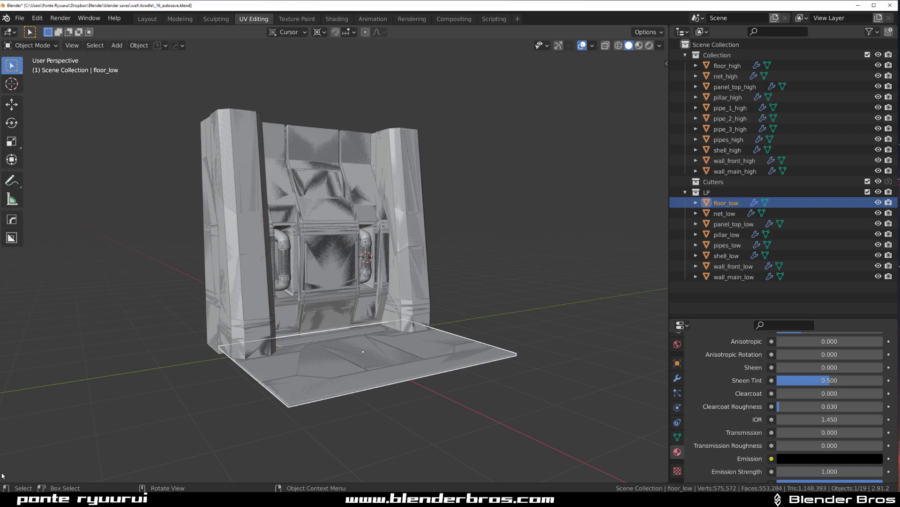
Split the 3D viewport into two side-by-side areas and turn the new one into a UV Editor
drag(2, 483, 376, 469)
click(11, 32)
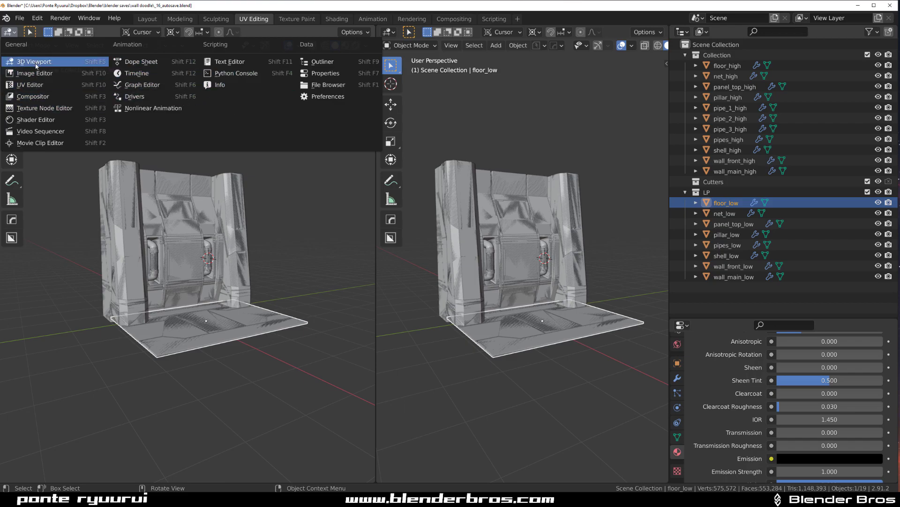
click(33, 85)
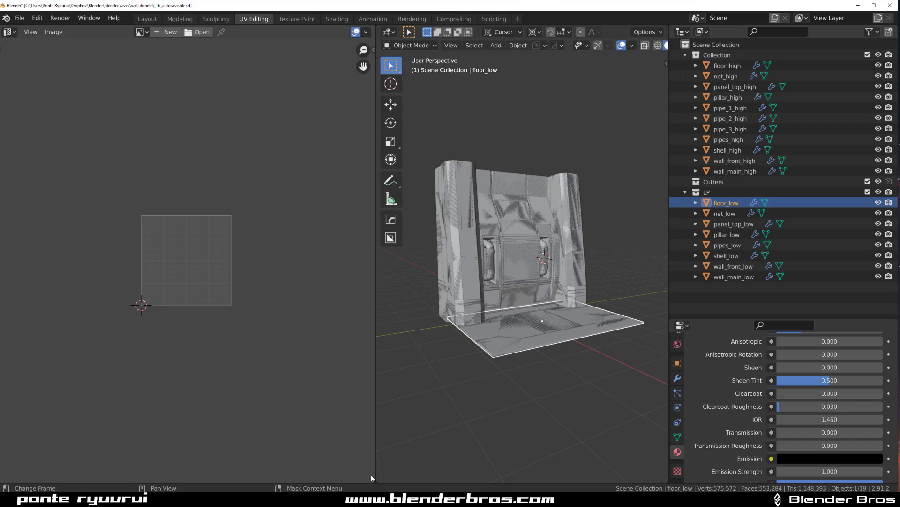
Split the UV Editor into upper and lower areas and change the lower one to a Shader Editor
drag(371, 474, 370, 259)
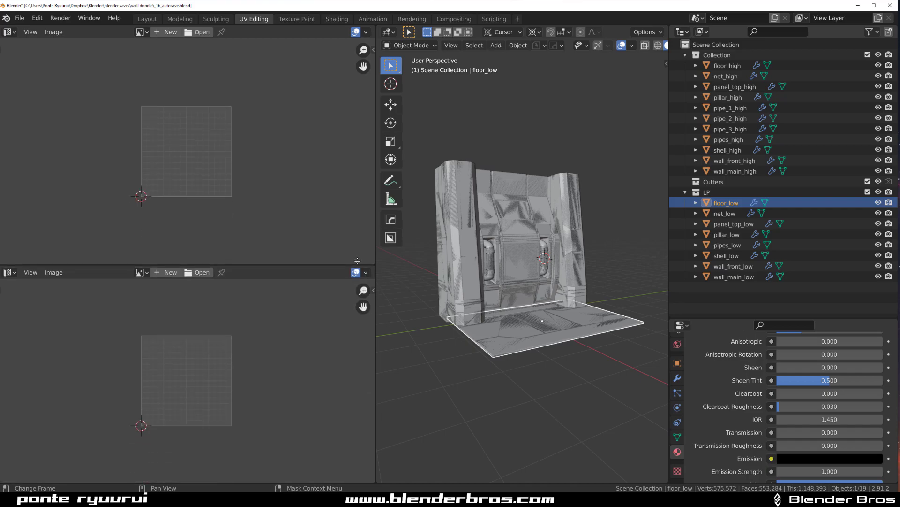
click(12, 266)
click(29, 331)
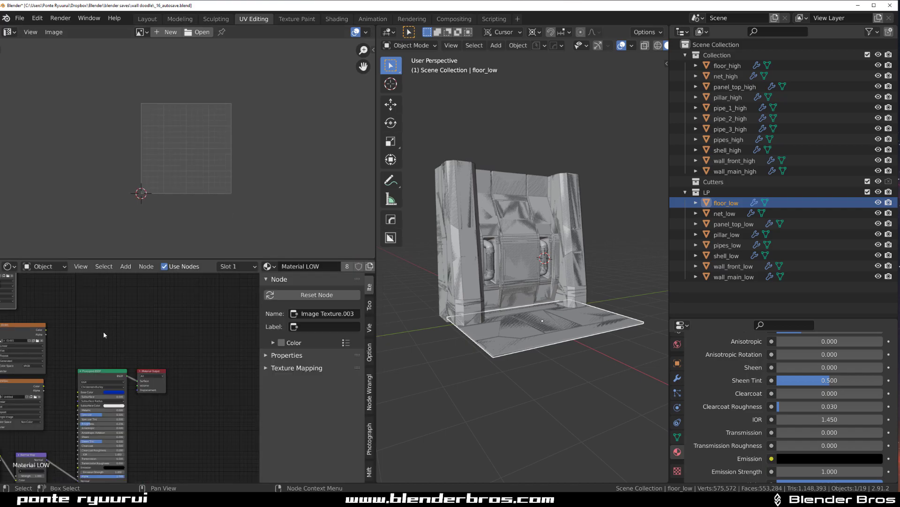
Move Material LOW's image texture and normal map nodes far away from the Principled BSDF to clear space around it
scroll(141, 366, down, 4)
drag(55, 361, 106, 431)
key(g)
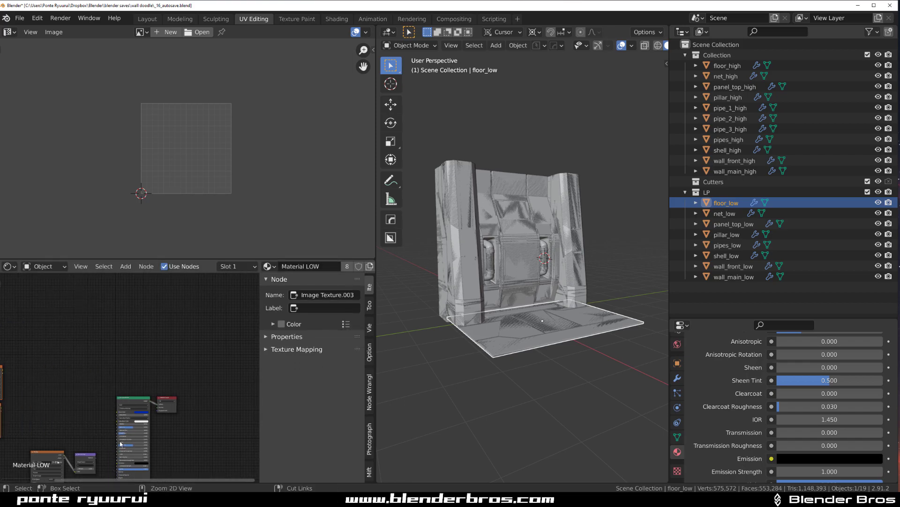
scroll(115, 387, up, 2)
middle_drag(115, 387, 142, 321)
drag(21, 357, 121, 466)
key(g)
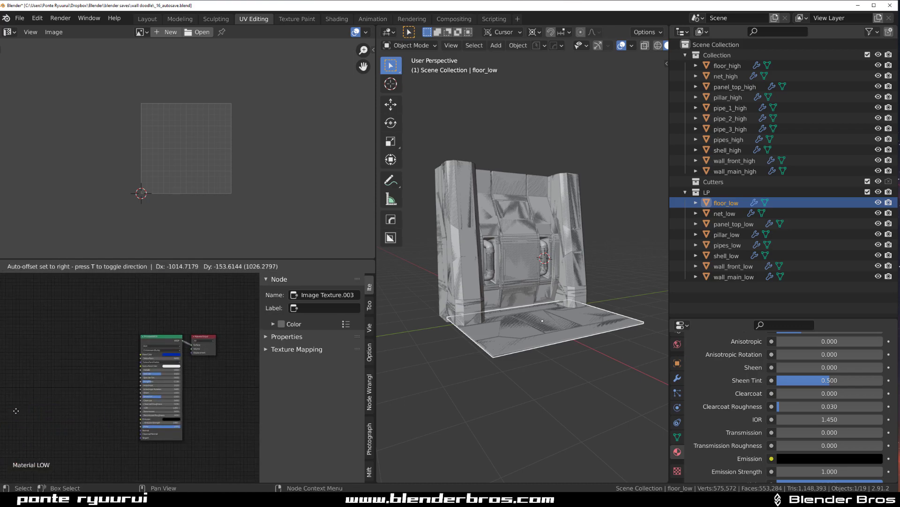
click(33, 396)
scroll(114, 360, up, 2)
middle_drag(207, 353, 162, 353)
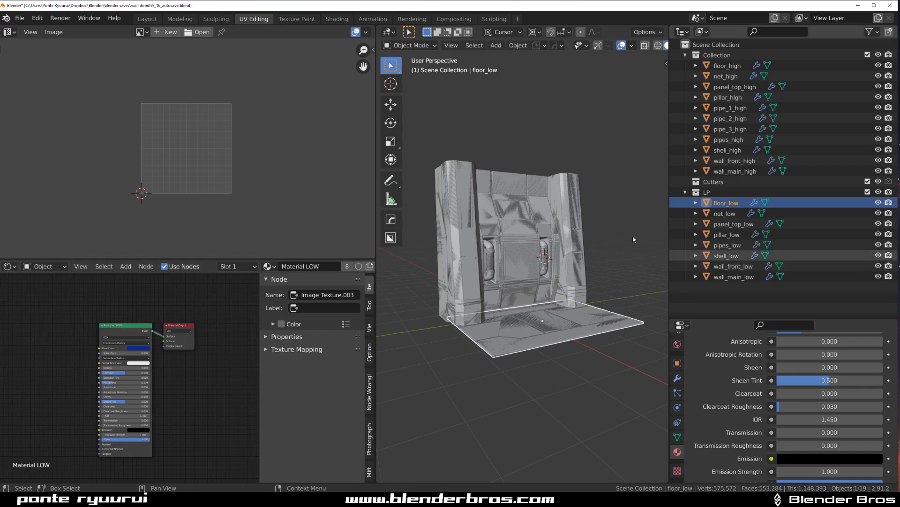
Check floor_low's material slot and its shader nodes for Material LOW
scroll(825, 386, up, 15)
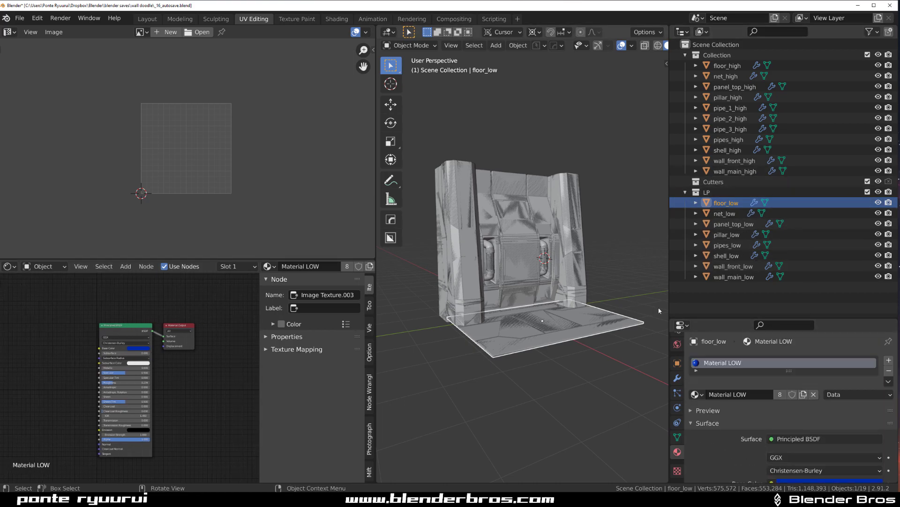
scroll(831, 435, down, 3)
scroll(831, 435, up, 3)
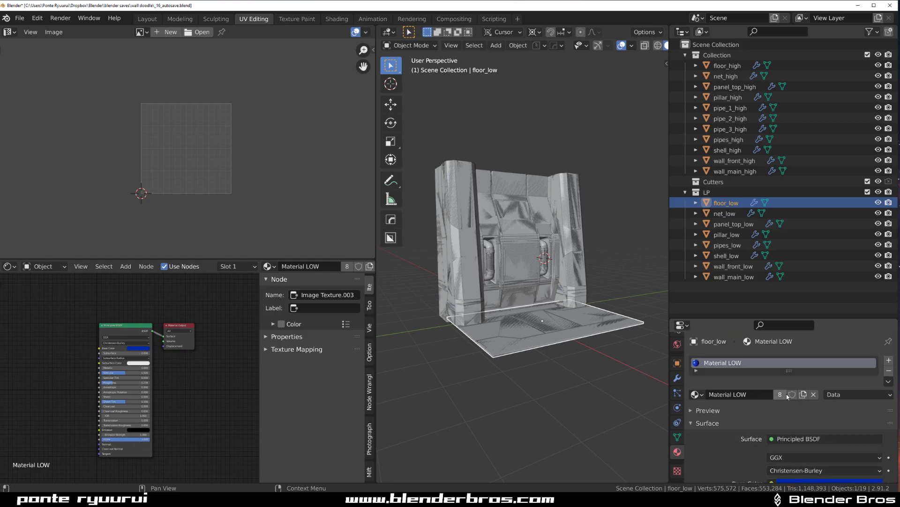
middle_drag(126, 336, 171, 325)
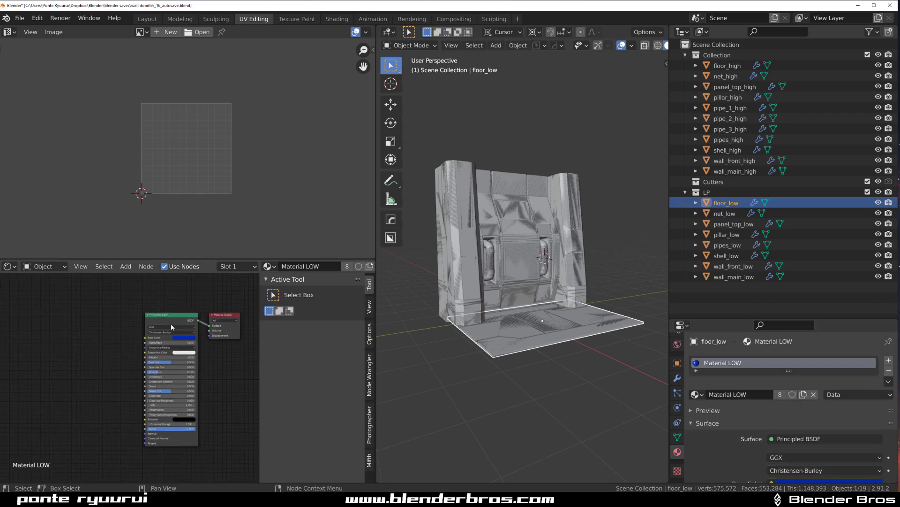
Add an Image Texture node to Material LOW and place it unconnected beside the Principled BSDF
key(shift+a)
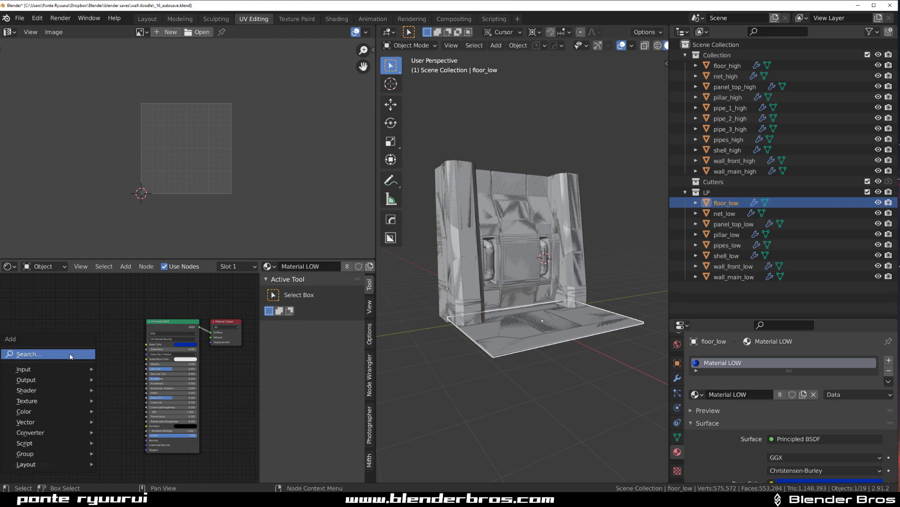
mouse_move(71, 401)
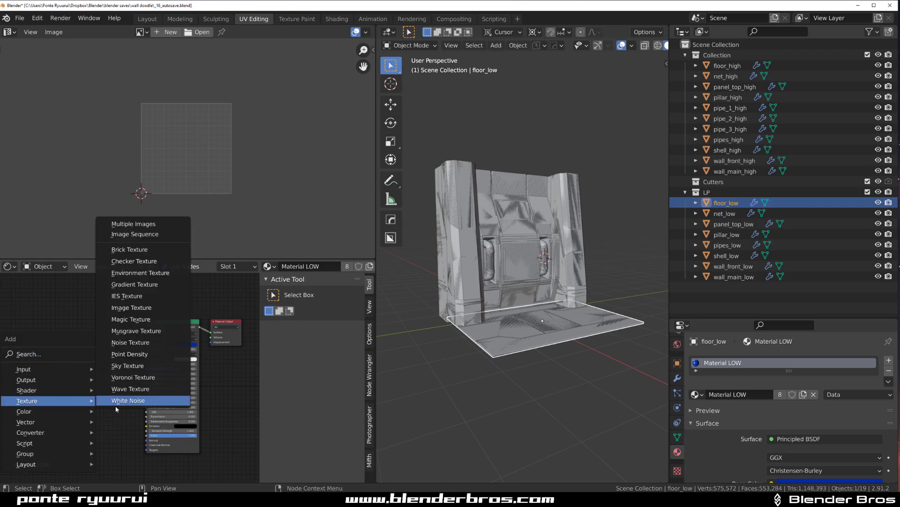
click(132, 307)
click(59, 380)
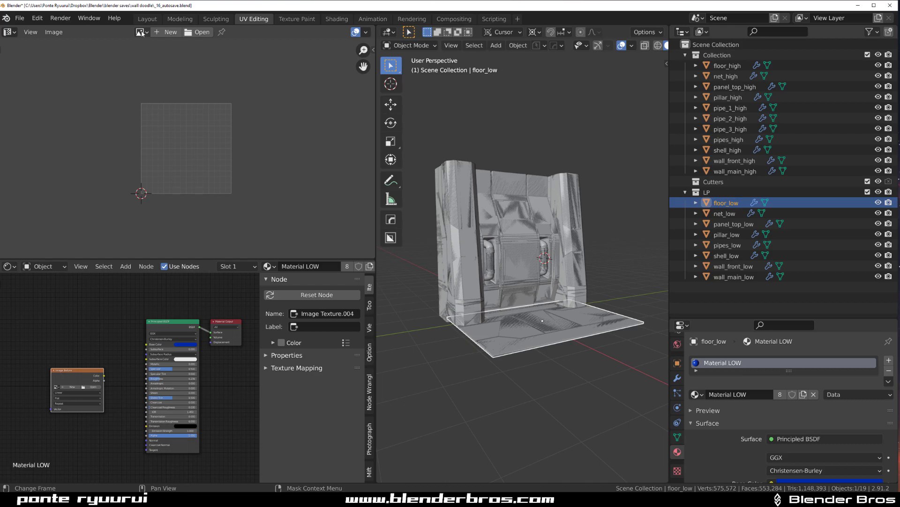
Create a new blank 4096 × 4096 px image with alpha and 32-bit float enabled in the UV Editor
click(175, 33)
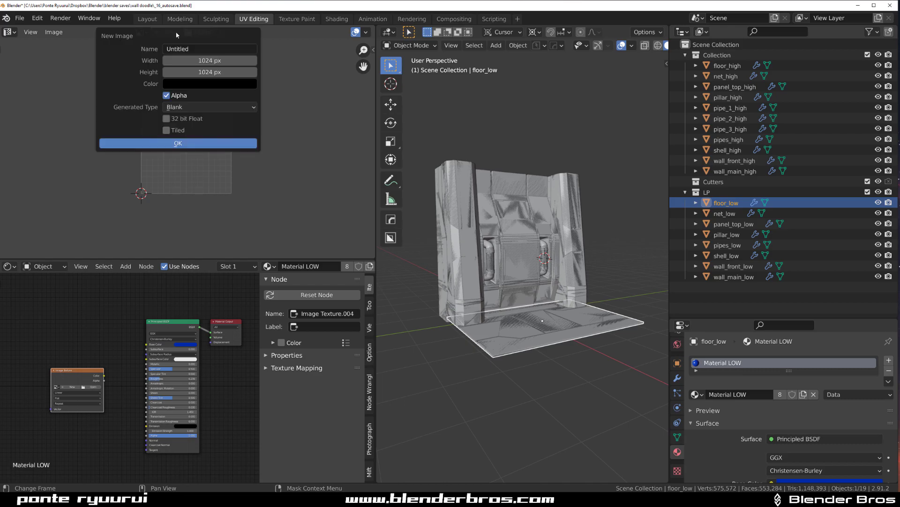
click(213, 61)
text(4096)
key(Return)
text(4096)
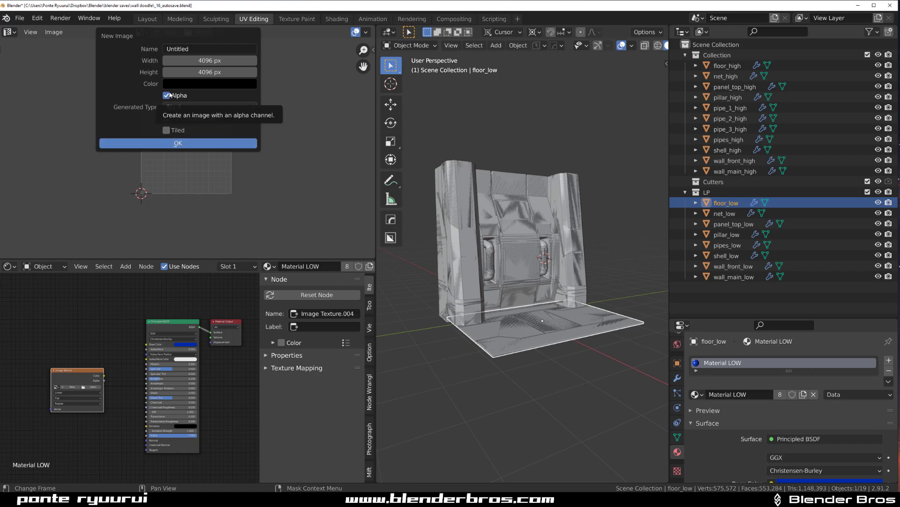
click(166, 118)
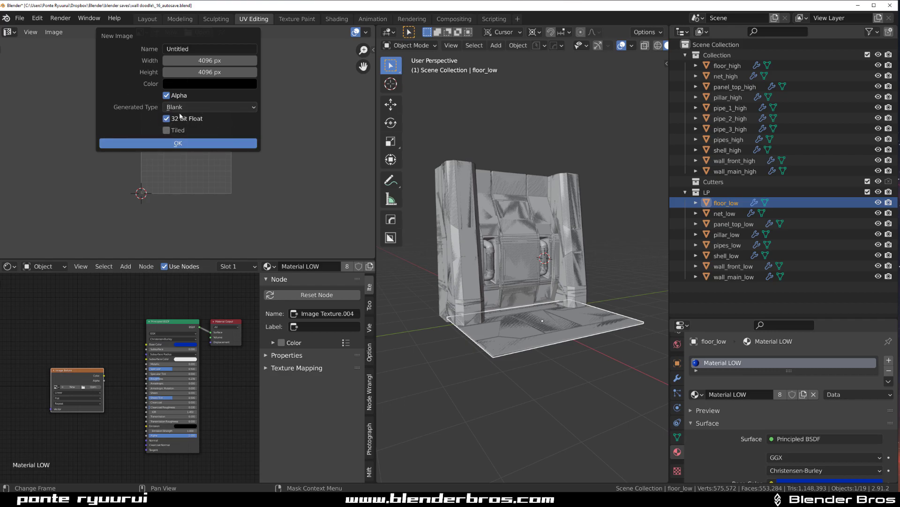
click(249, 143)
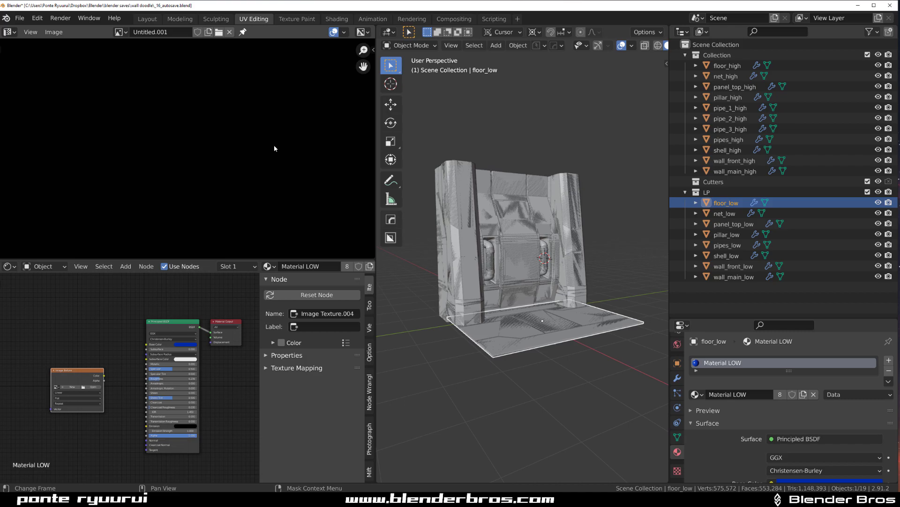
Set the new image's color space to Non-Color
scroll(232, 149, down, 5)
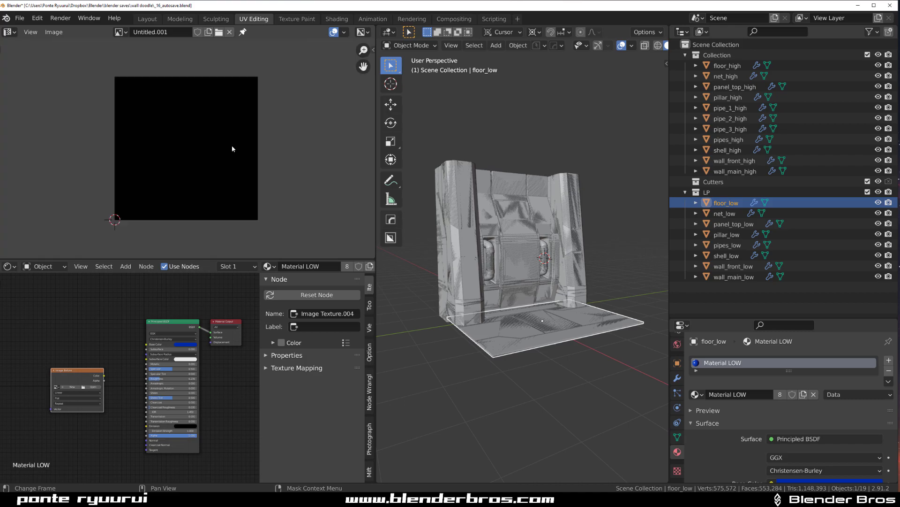
key(n)
click(370, 74)
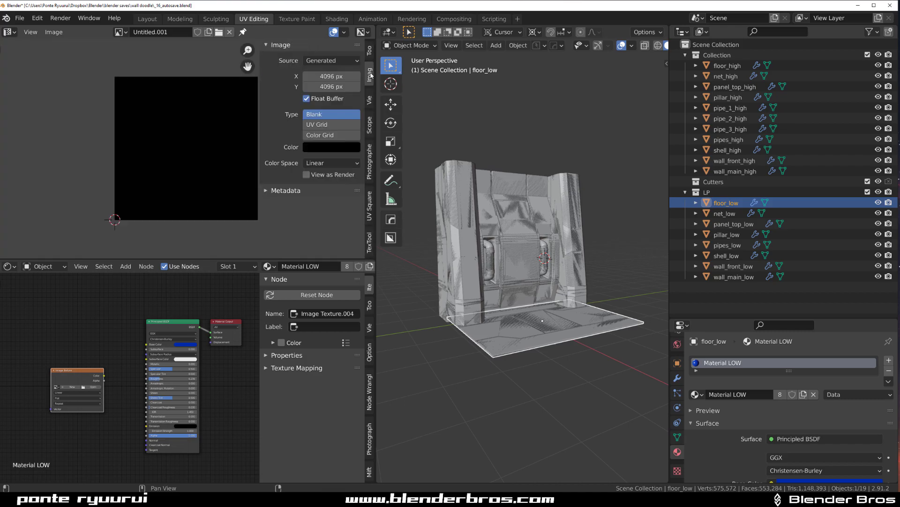
click(332, 163)
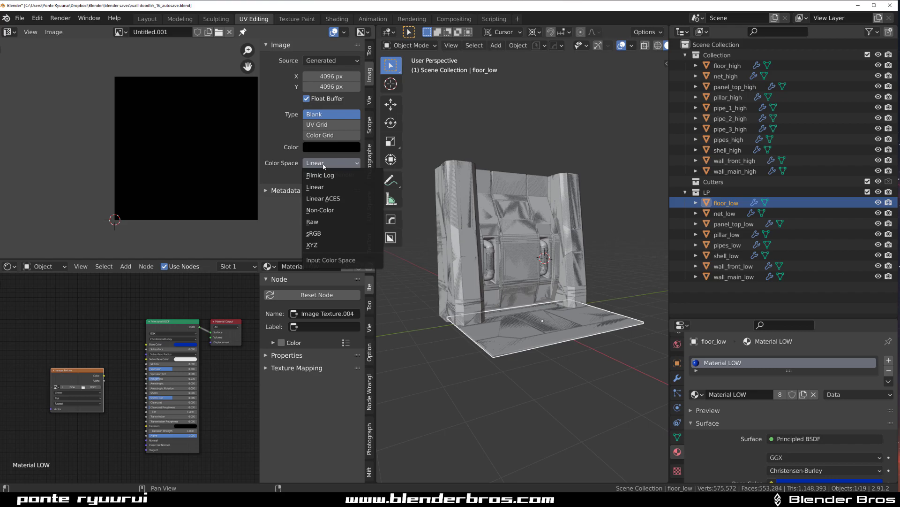
click(332, 210)
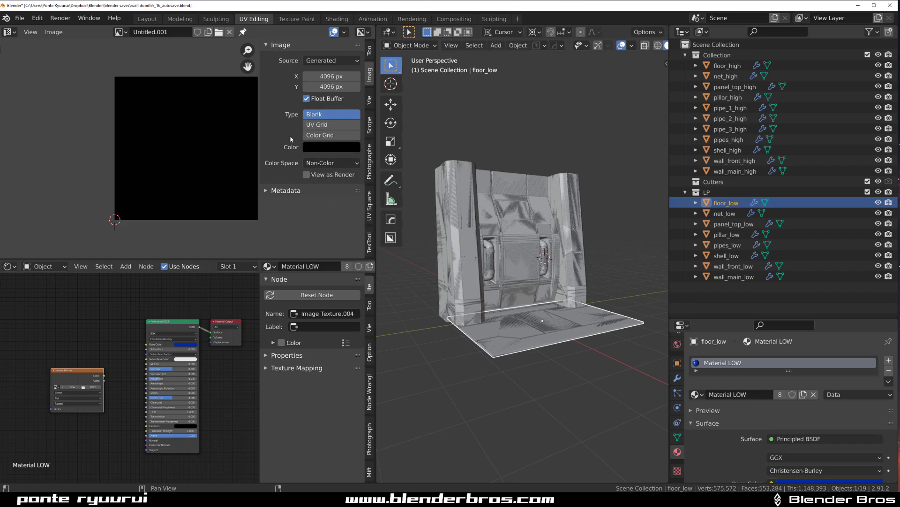
key(n)
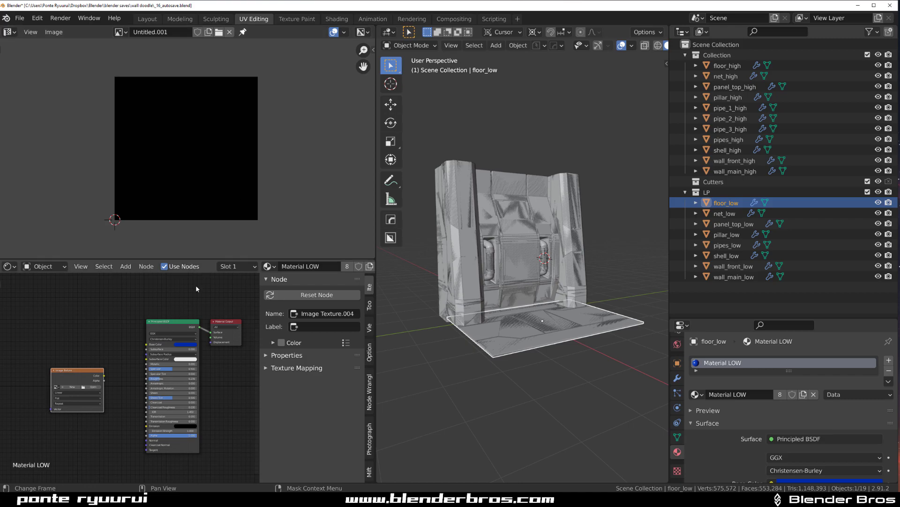
Assign the image Untitled.001 to Material LOW's new Image Texture node
scroll(86, 406, up, 2)
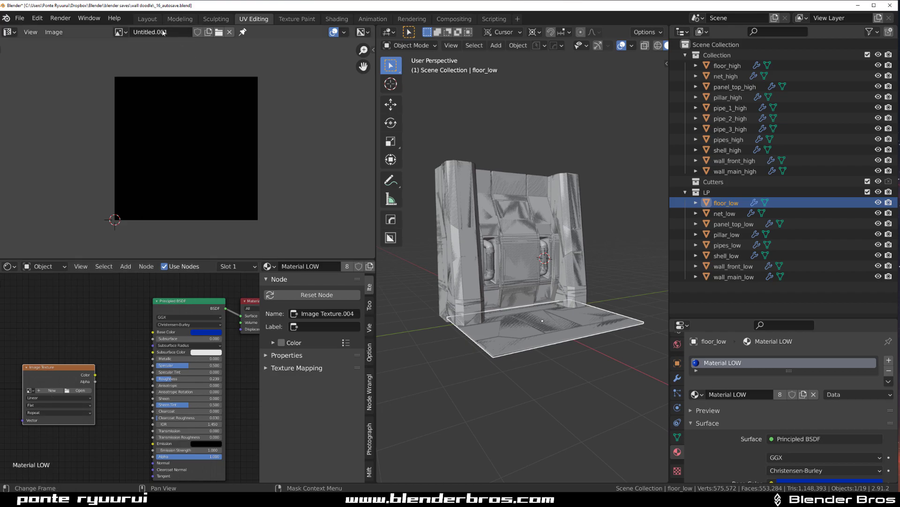
key(KP_Decimal)
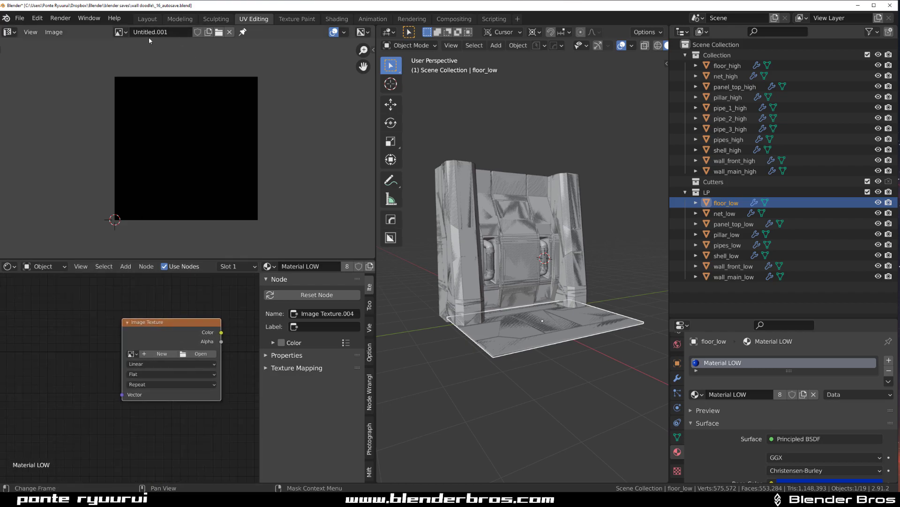
scroll(127, 378, up, 1)
click(133, 347)
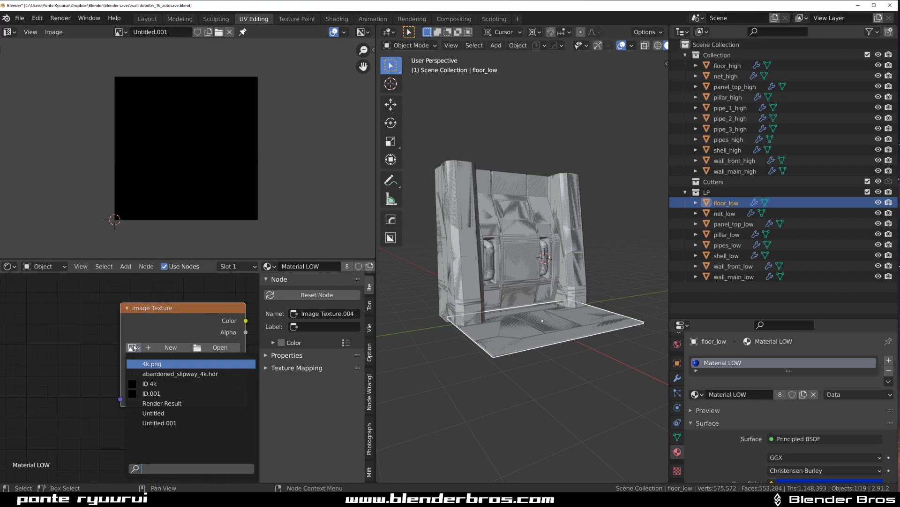
click(173, 424)
scroll(139, 362, down, 3)
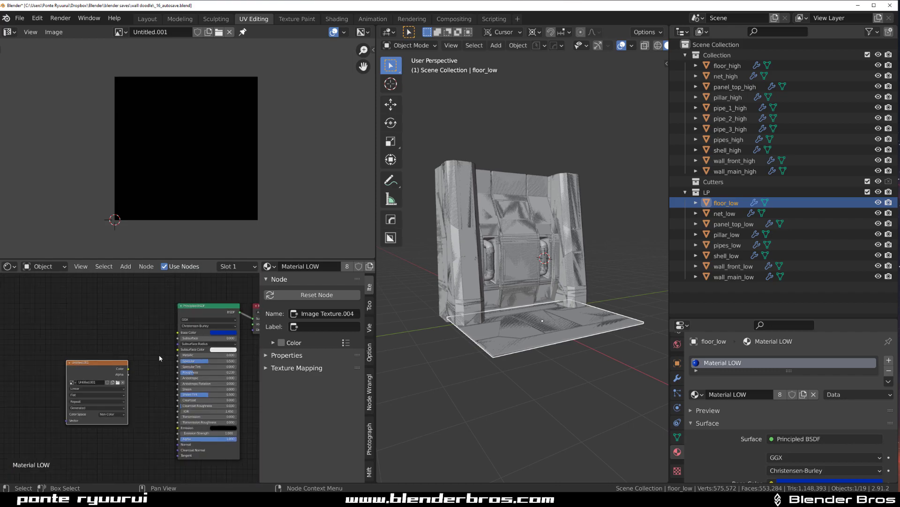
scroll(160, 358, down, 1)
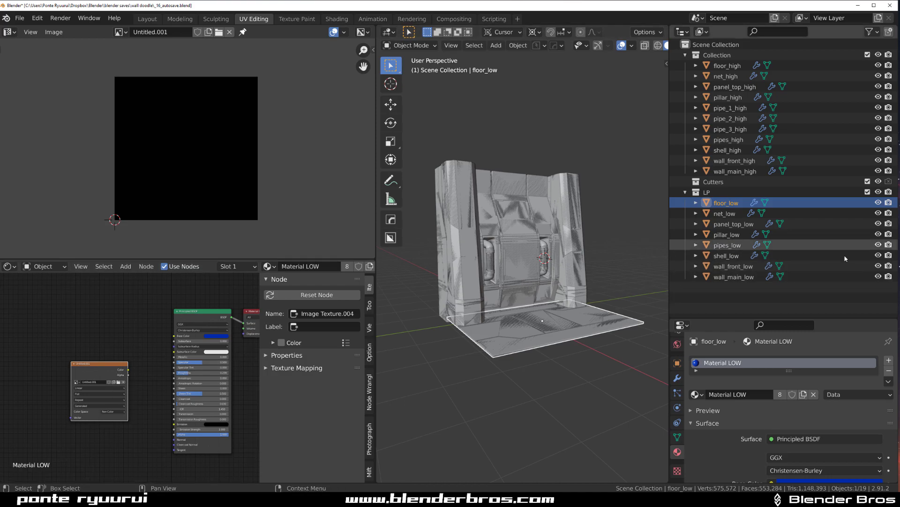
Select floor_high together with floor_low as the active object, and show the scene's render settings
click(722, 66)
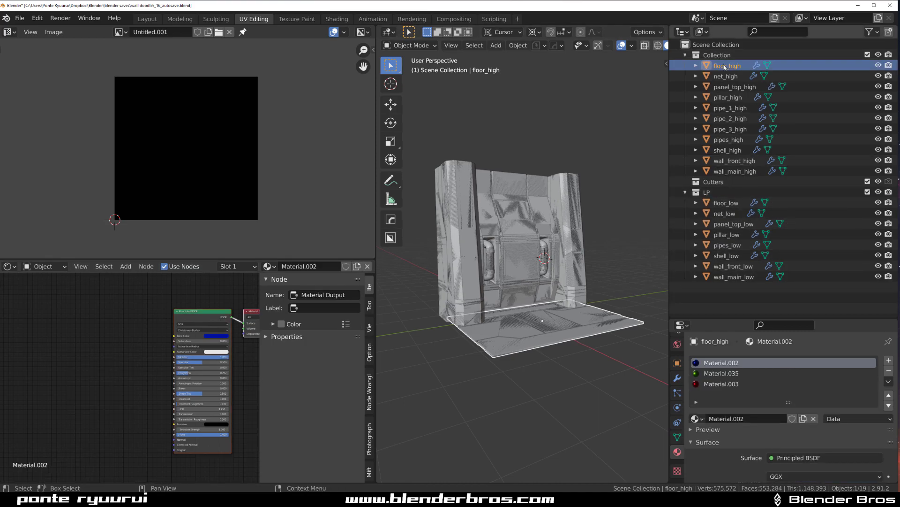
ctrl+click(727, 203)
scroll(677, 364, up, 3)
click(677, 363)
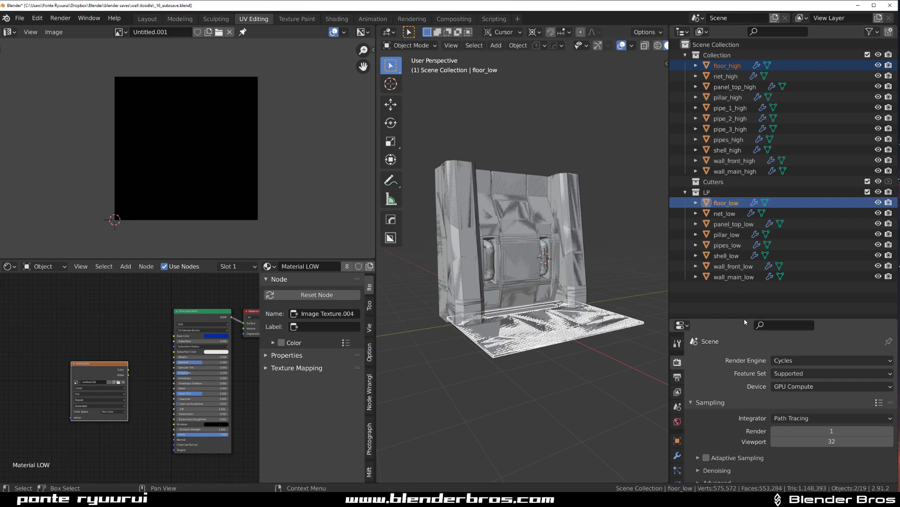
Reset the Cycles render samples to 128 and expand the Performance settings to check the tile size
drag(745, 322, 774, 163)
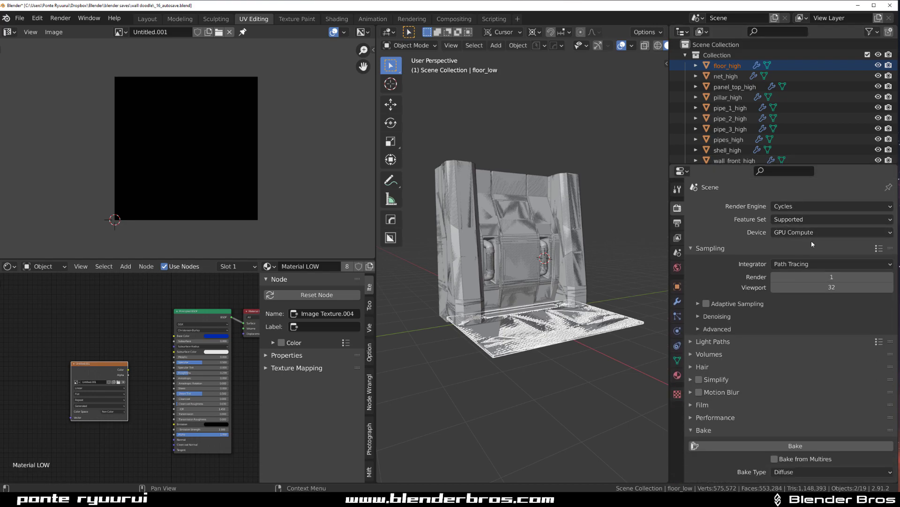
key(BackSpace)
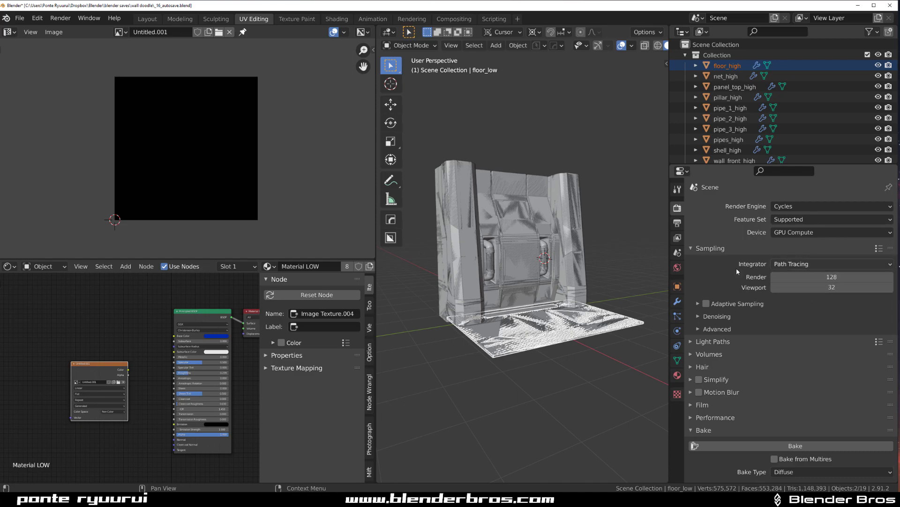
scroll(763, 300, down, 3)
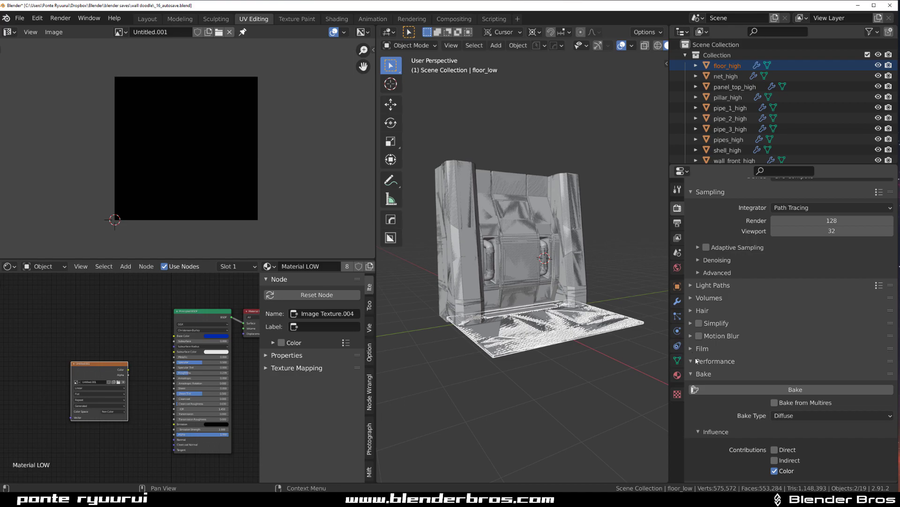
click(732, 361)
scroll(797, 366, down, 4)
scroll(723, 336, up, 4)
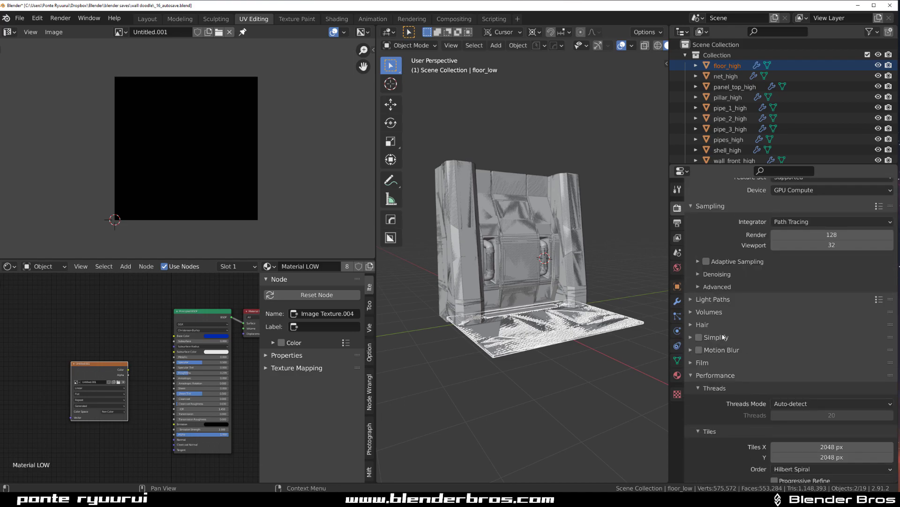
scroll(720, 323, down, 18)
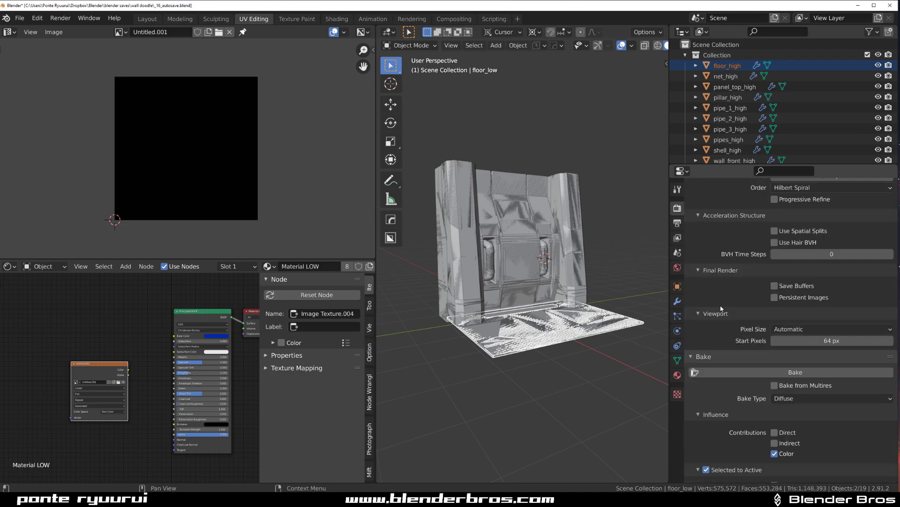
Set the bake type to Normal and keep Selected to Active enabled for the floor pair
scroll(809, 319, down, 2)
click(821, 285)
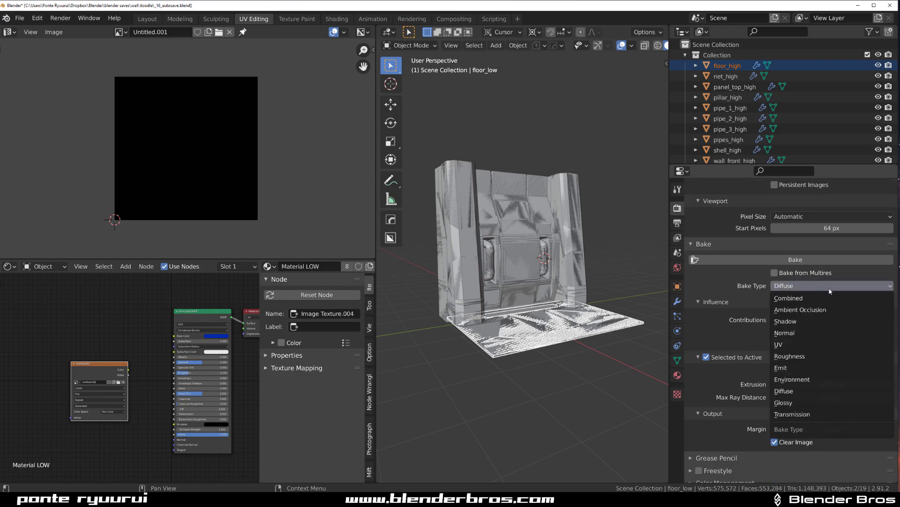
click(829, 332)
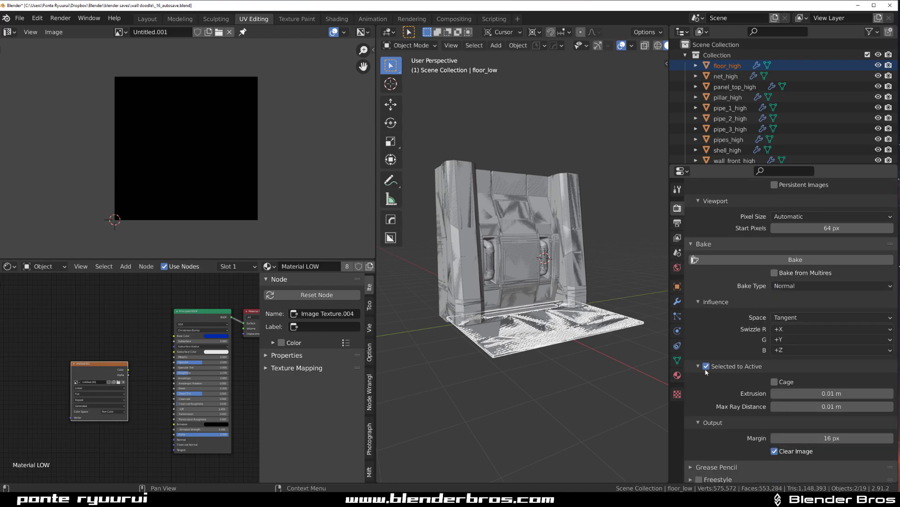
click(706, 366)
click(705, 367)
scroll(739, 73, down, 5)
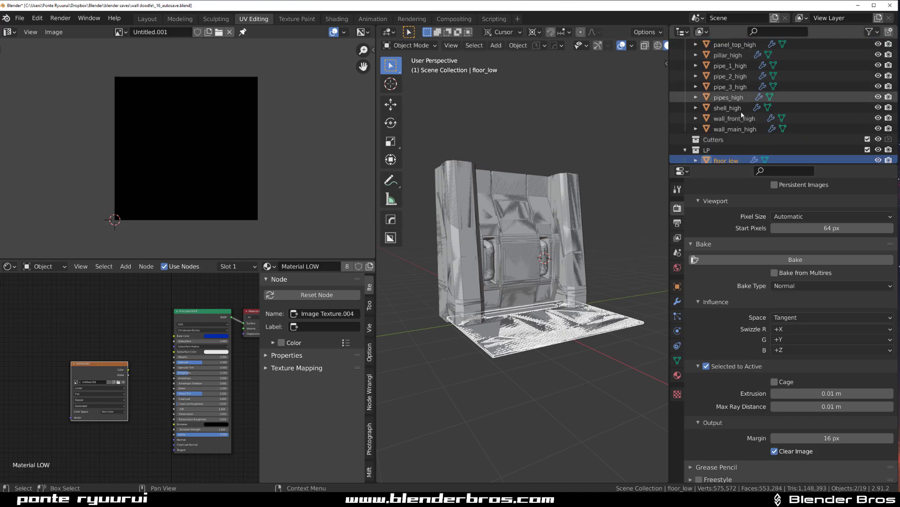
scroll(738, 142, up, 5)
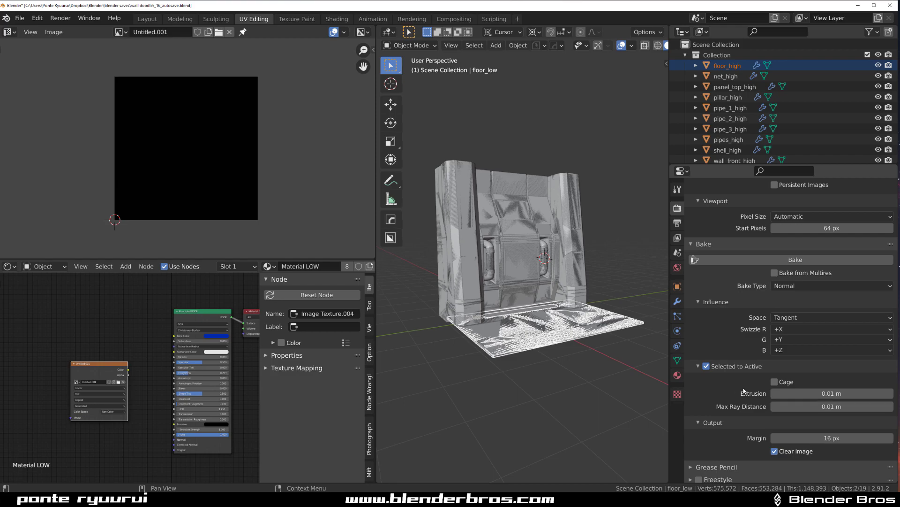
Save the file and bake floor_high's normal map onto floor_low, inspecting the baked image
key(ctrl+s)
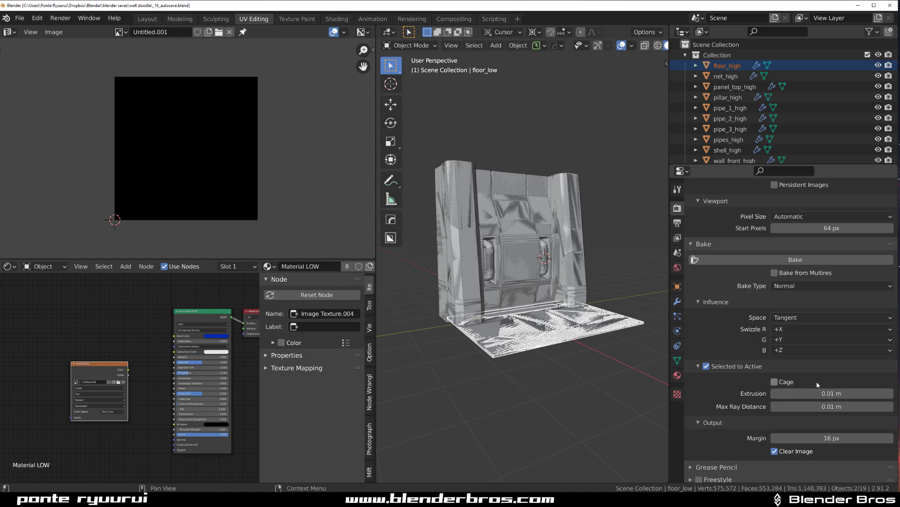
scroll(791, 374, down, 1)
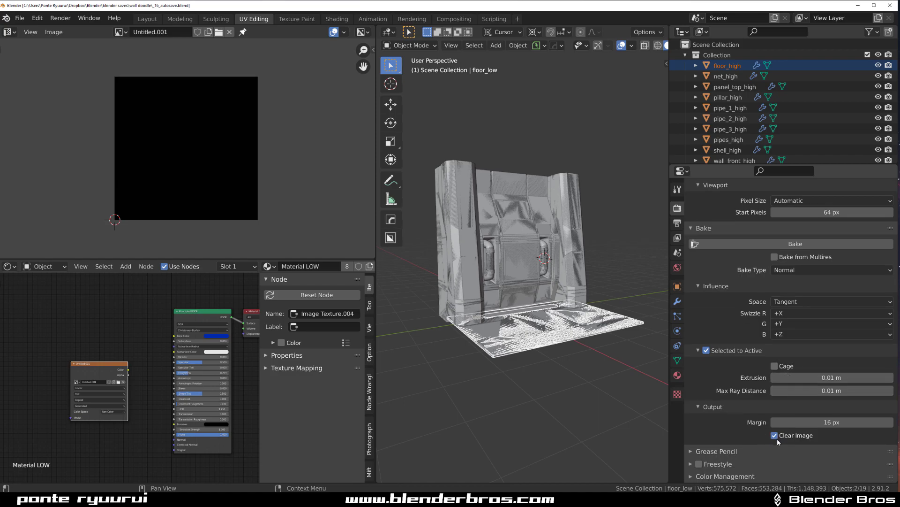
click(793, 244)
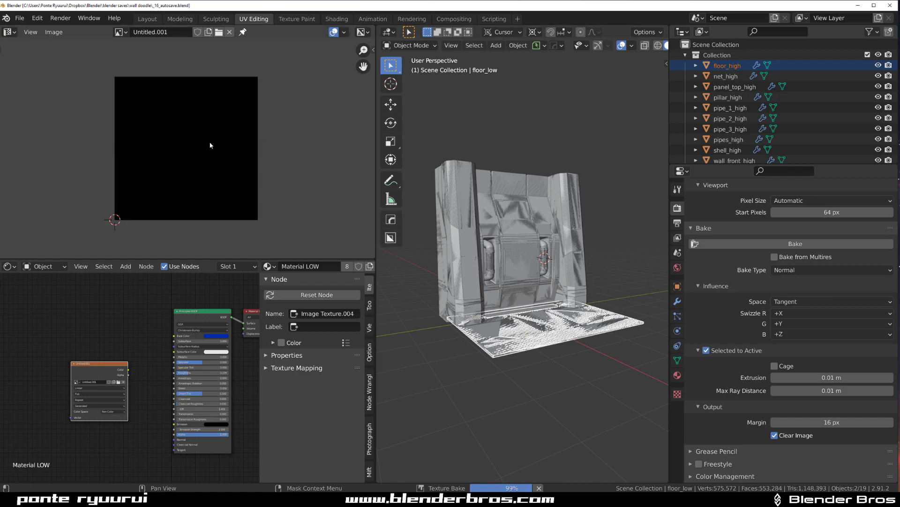
scroll(187, 179, up, 2)
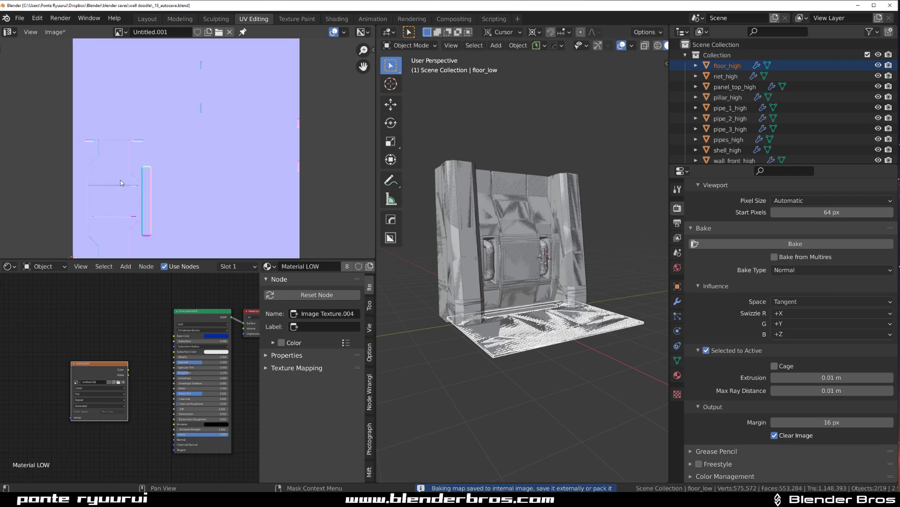
scroll(137, 155, down, 1)
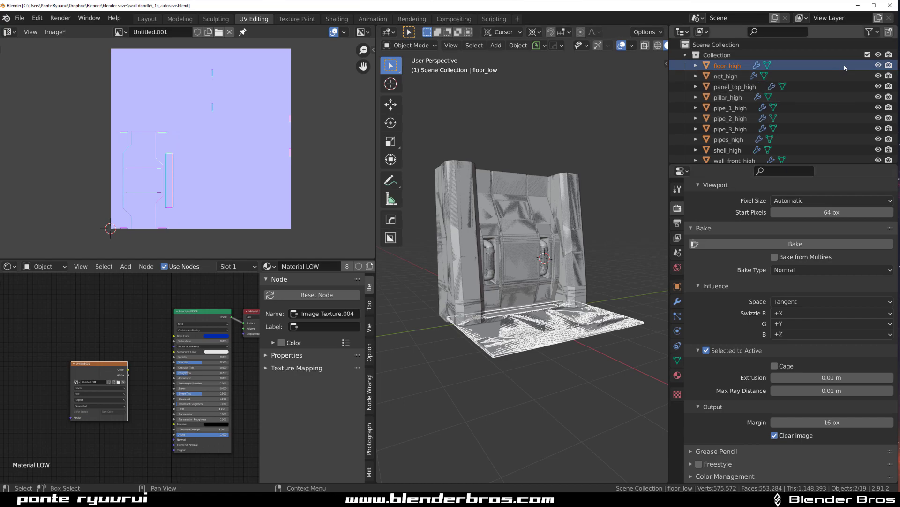
Hide the high-poly collection in the viewport and select all the low-poly objects
click(879, 55)
scroll(848, 99, down, 5)
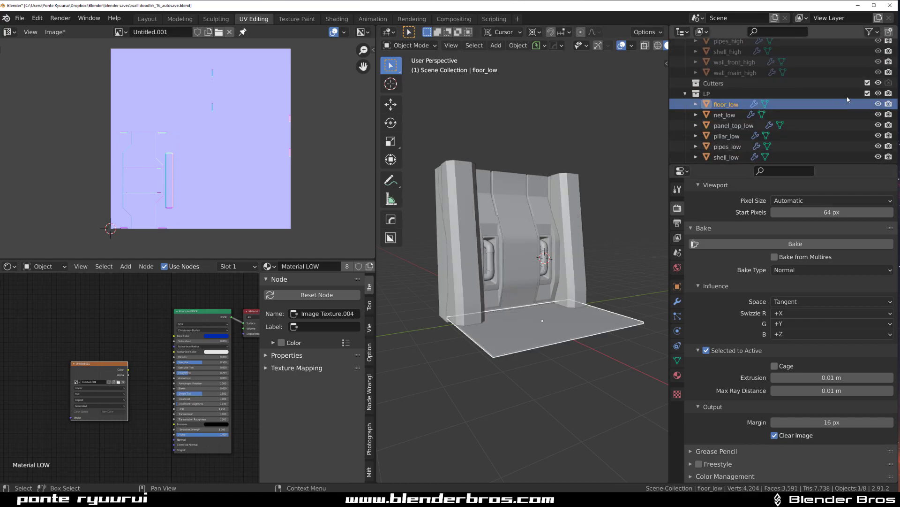
key(a)
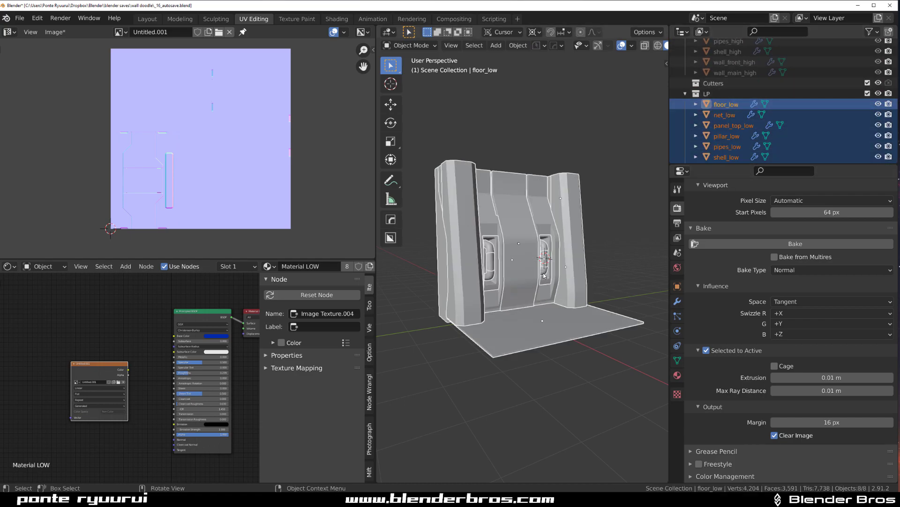
Select all faces of the low-poly objects in Edit Mode and inspect their combined UV layout over the baked image
key(Tab)
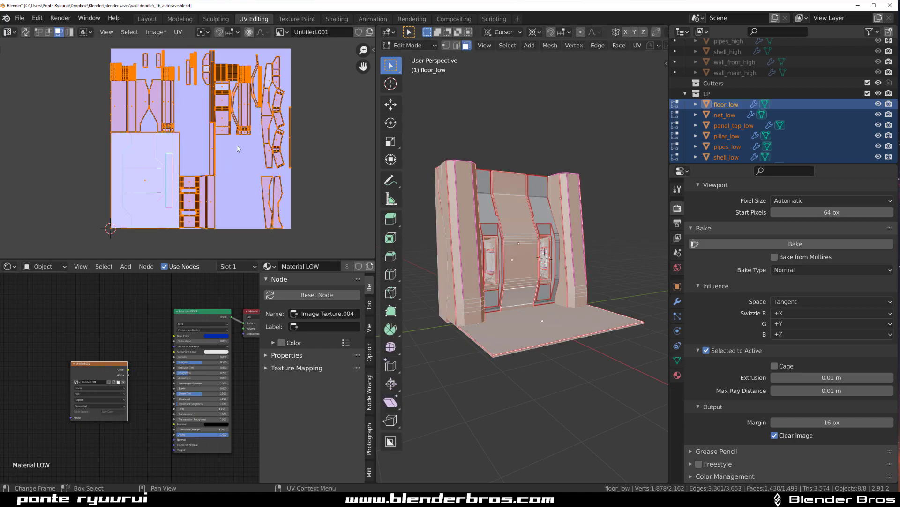
key(Tab)
middle_drag(413, 184, 579, 240)
key(Tab)
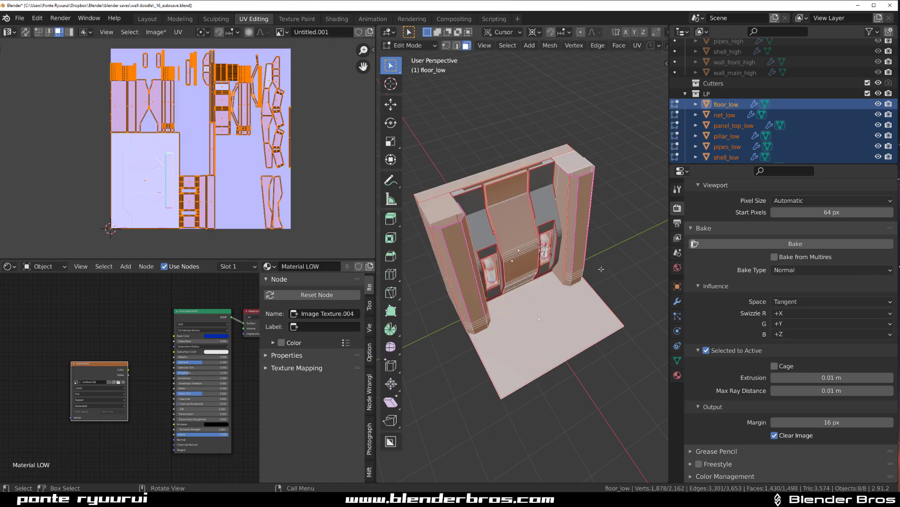
key(a)
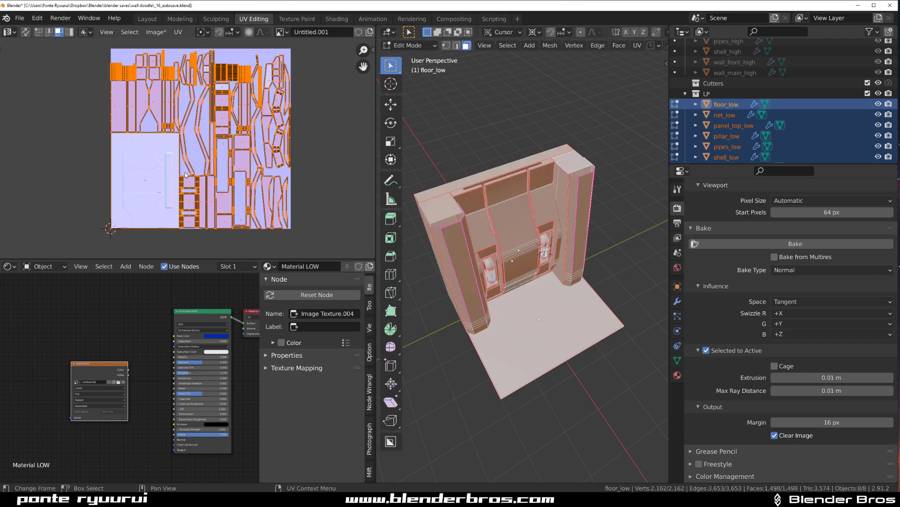
middle_drag(183, 138, 162, 154)
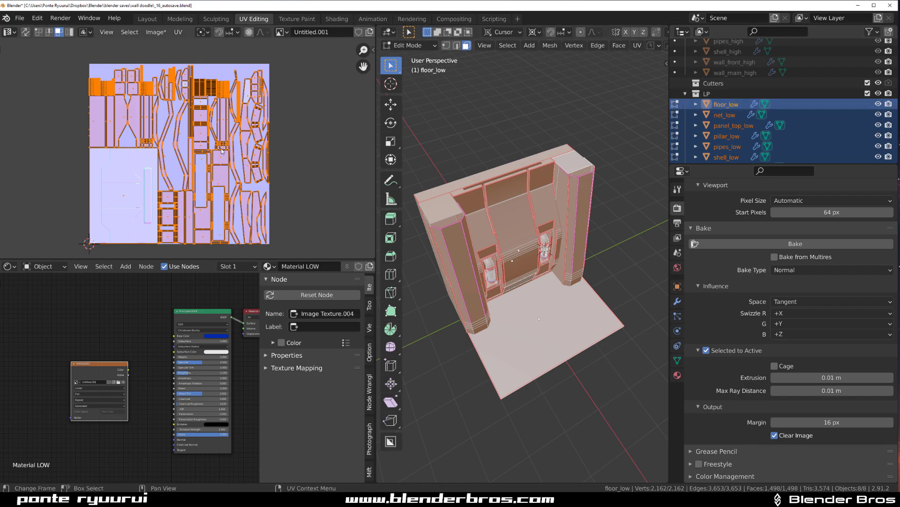
key(Tab)
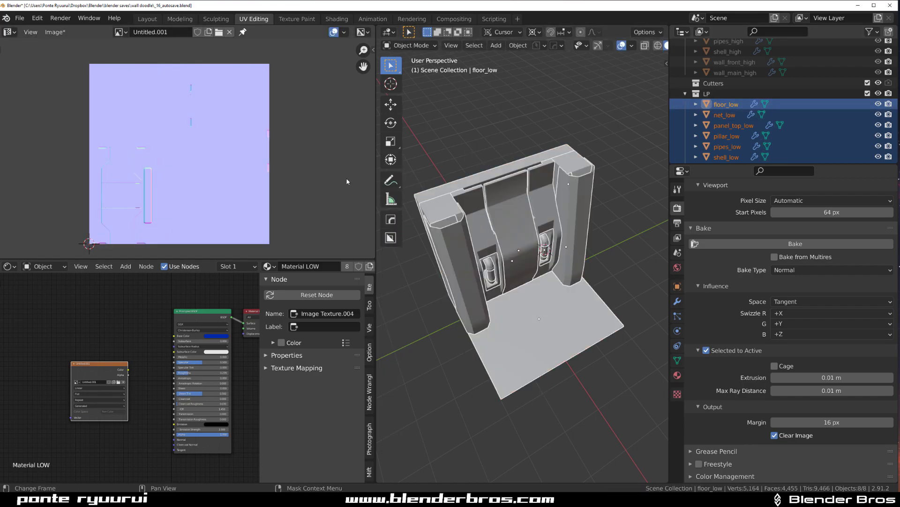
Show the high-poly collection in the viewport again
scroll(864, 92, up, 5)
scroll(865, 91, up, 2)
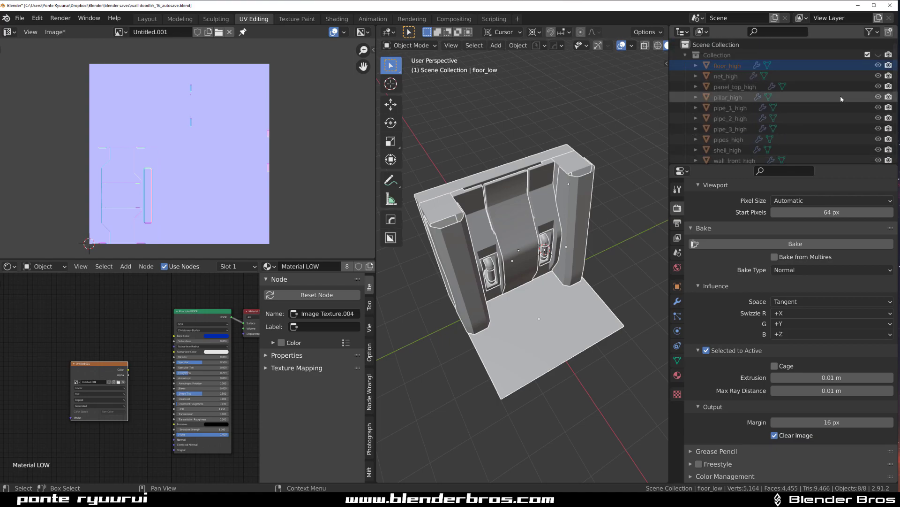
click(878, 55)
Select wall_front_high with wall_front_low as the active object and bake the normal map
click(728, 66)
click(728, 76)
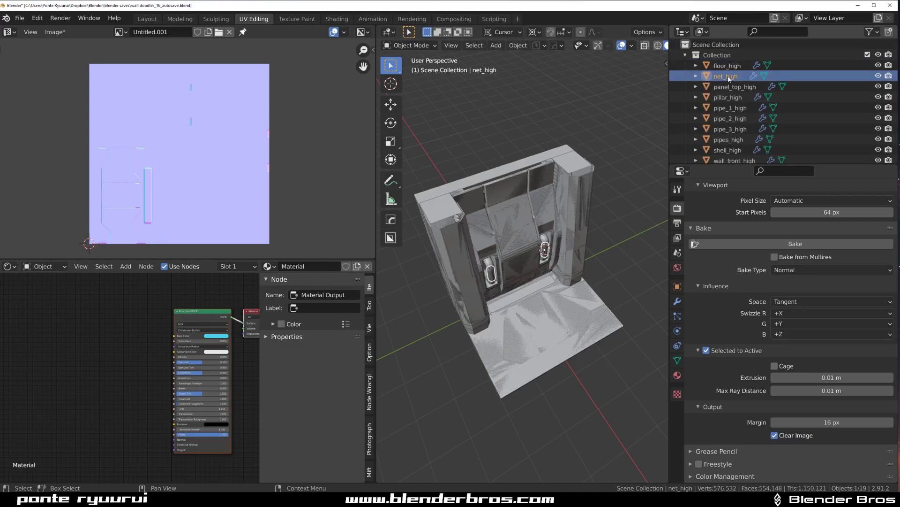
scroll(749, 126, down, 3)
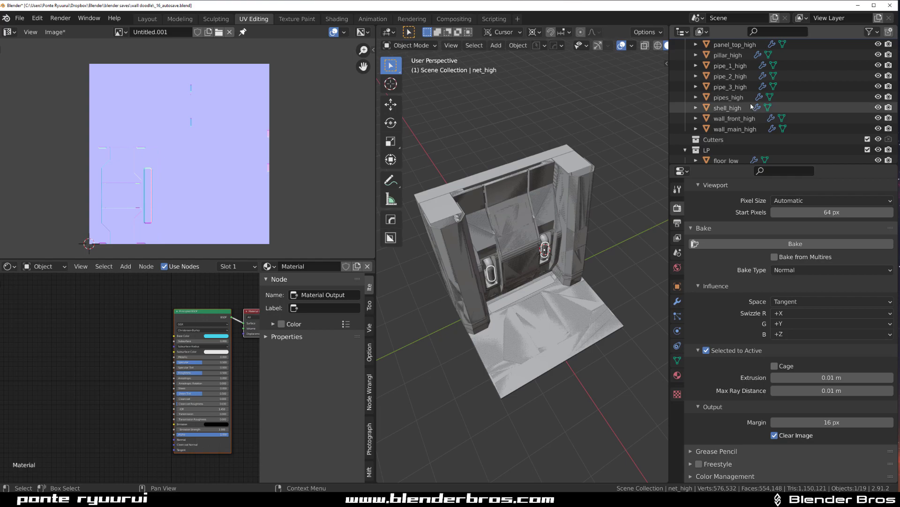
click(738, 118)
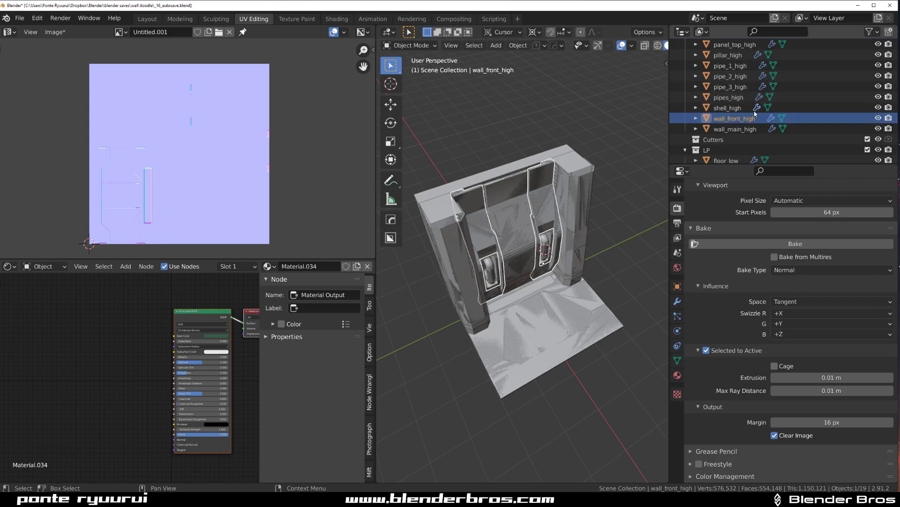
scroll(751, 134, down, 5)
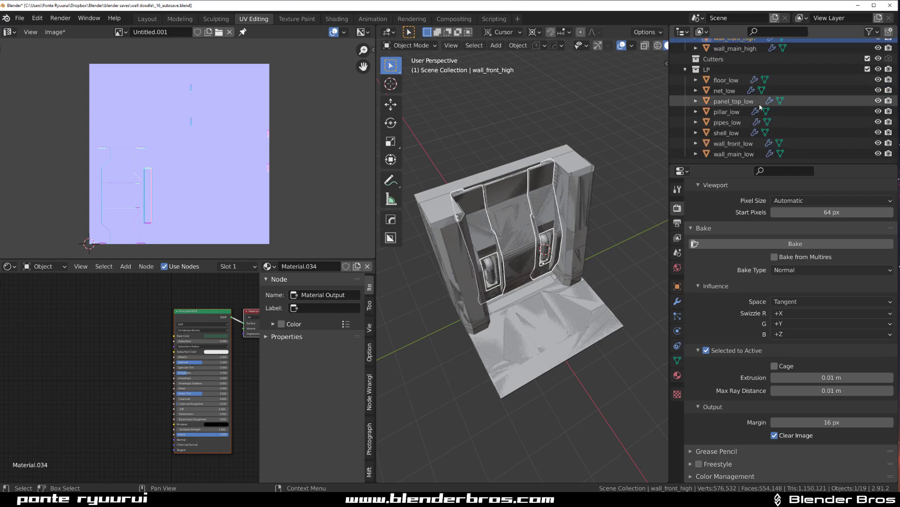
ctrl+click(748, 145)
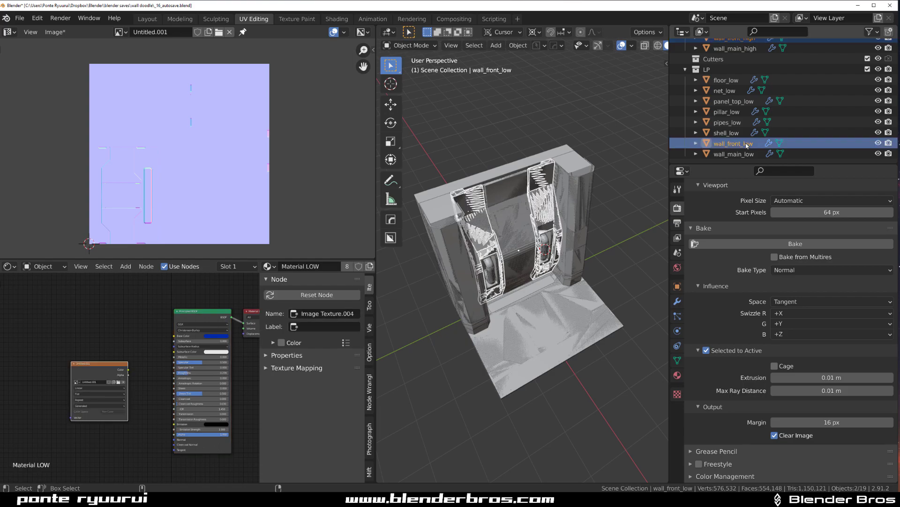
click(810, 243)
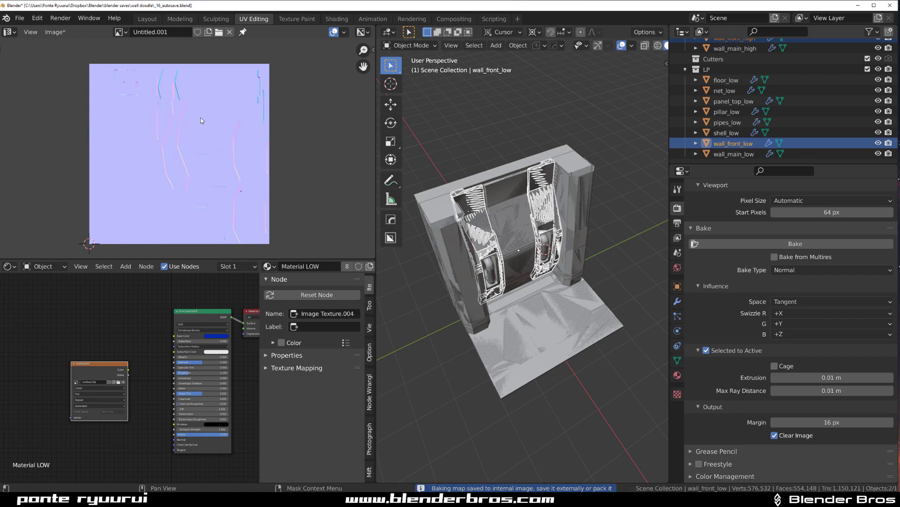
With Clear Image turned off, bake floor_high's normal map onto floor_low and save the file
click(775, 435)
scroll(809, 109, up, 5)
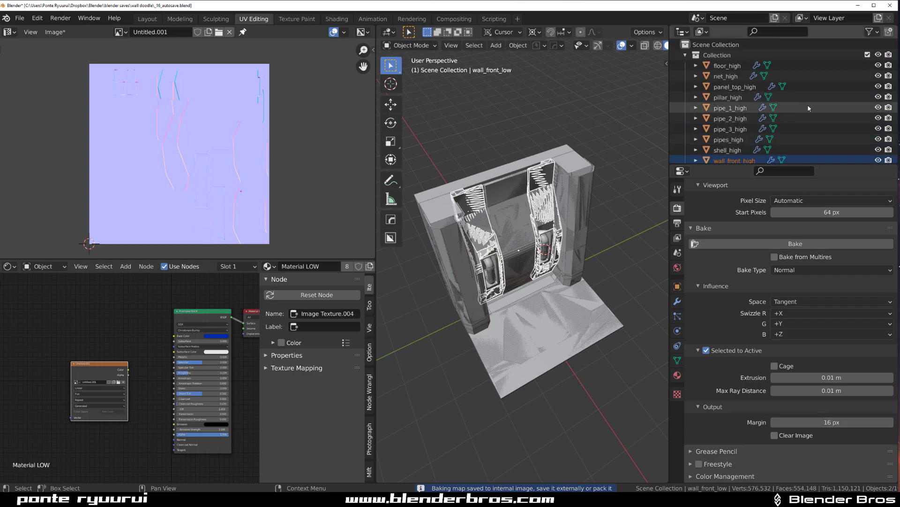
click(744, 65)
scroll(752, 94, down, 6)
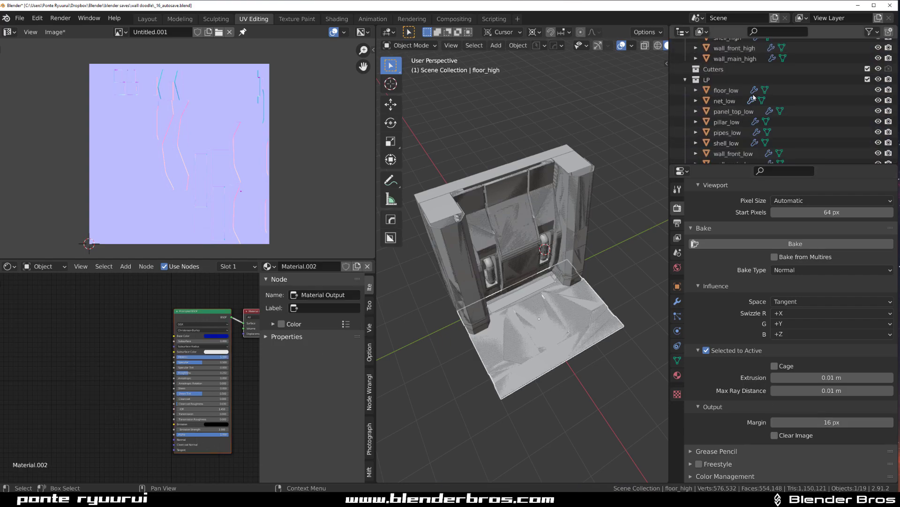
ctrl+click(727, 90)
click(800, 244)
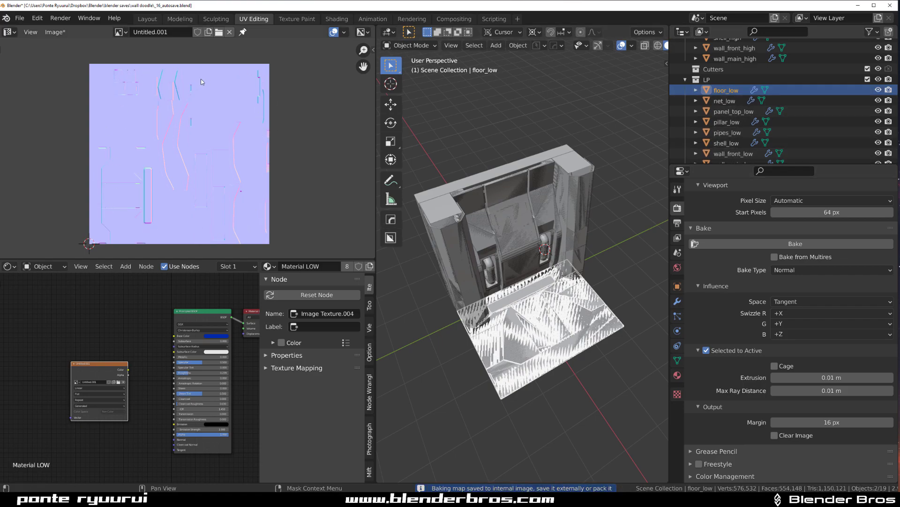
key(ctrl+s)
scroll(742, 80, up, 6)
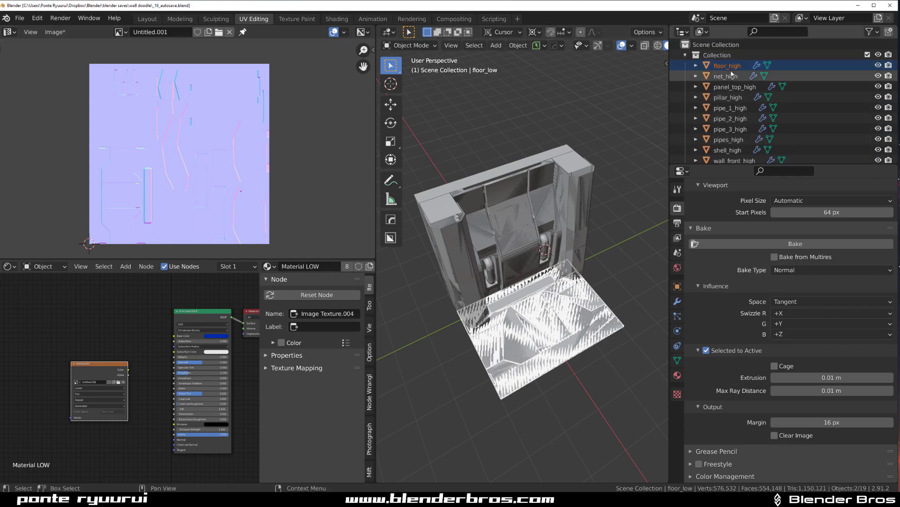
scroll(732, 75, down, 6)
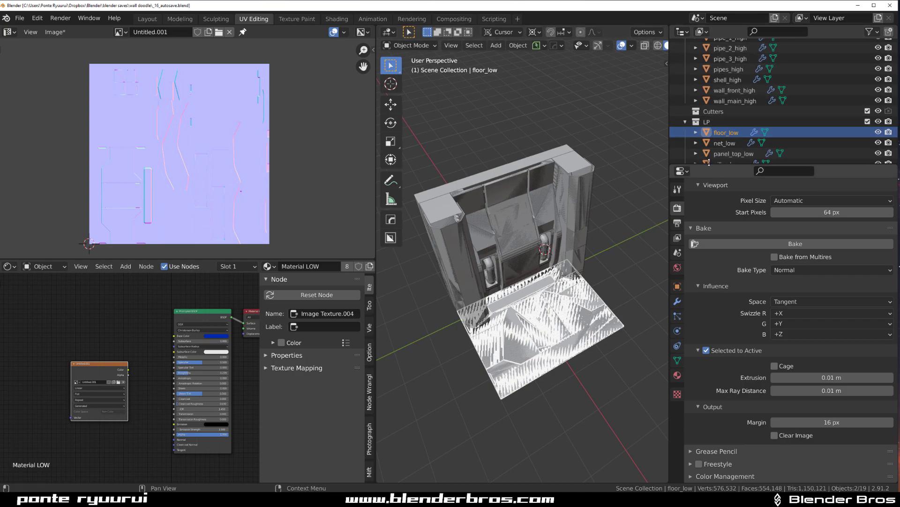
scroll(767, 114, up, 7)
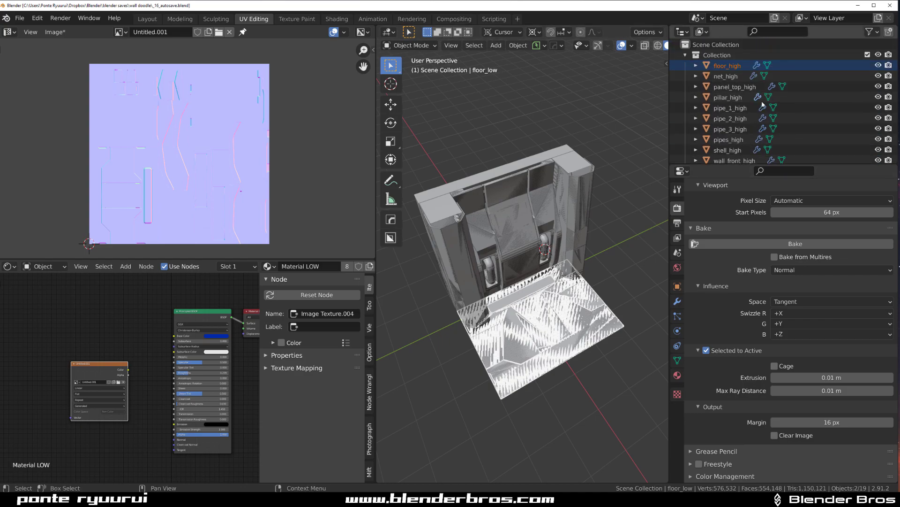
scroll(760, 107, down, 6)
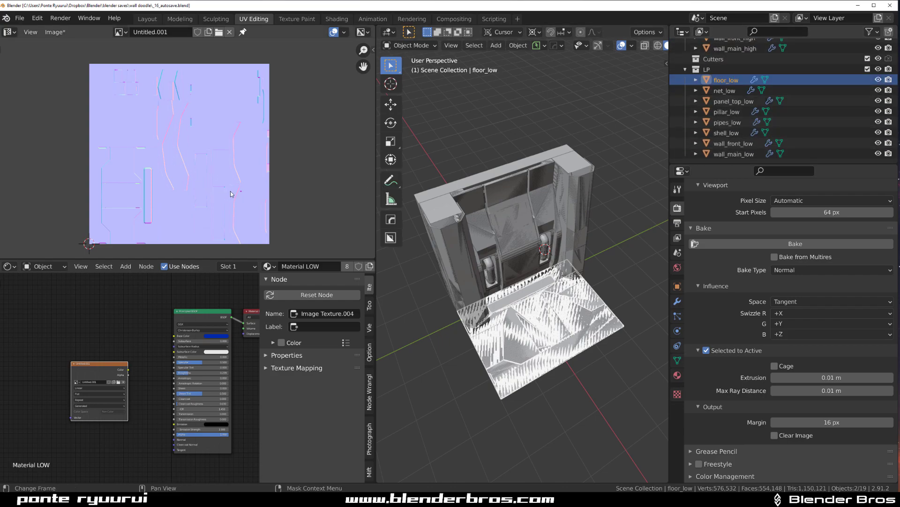
Examine the combined floor and front wall normal map in the baked image, checking the edge details and small markings up close
scroll(165, 153, up, 5)
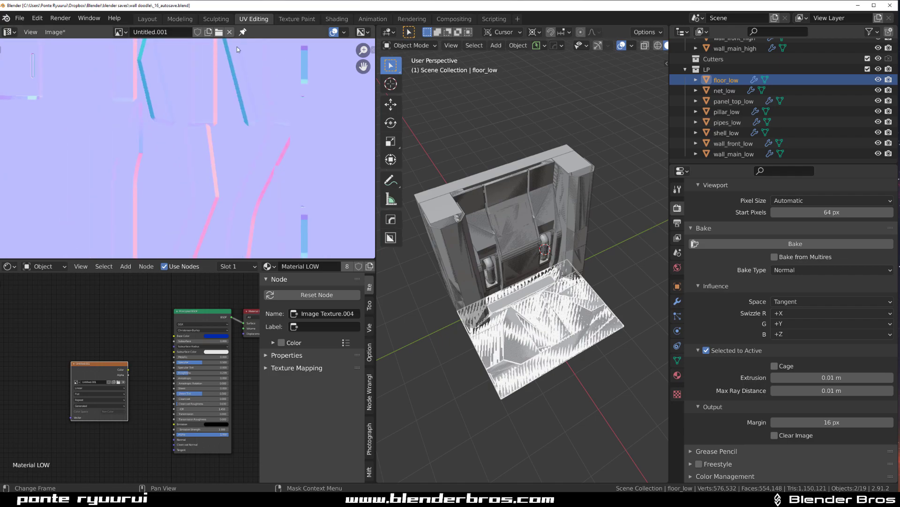
scroll(177, 136, down, 3)
scroll(217, 198, up, 2)
middle_drag(217, 198, 67, 165)
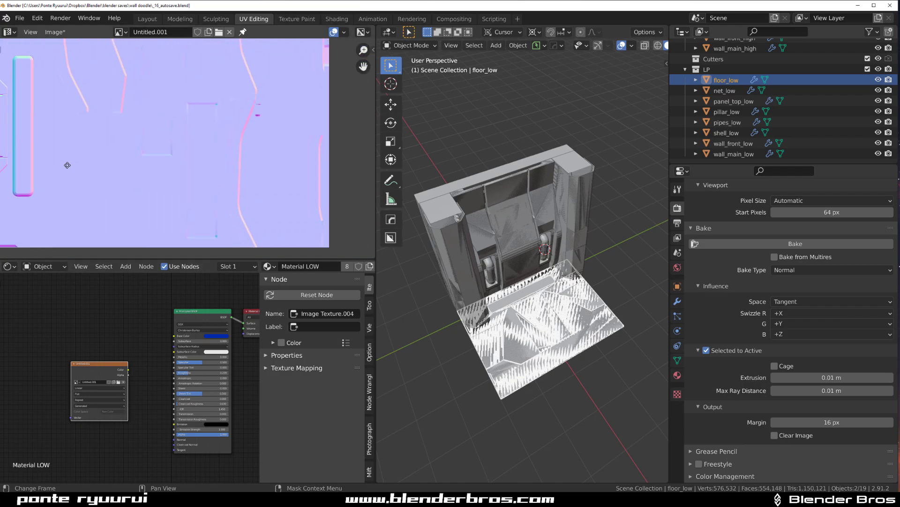
scroll(269, 133, up, 2)
scroll(182, 169, up, 3)
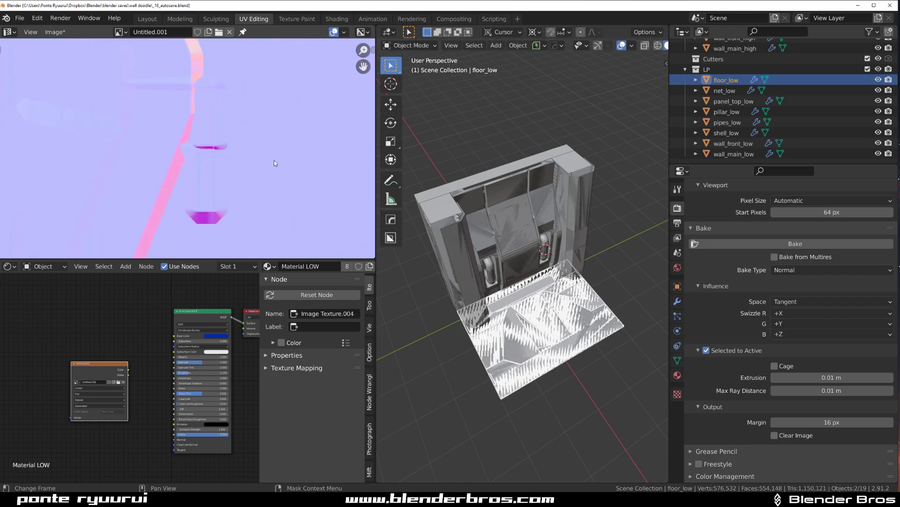
scroll(198, 157, down, 5)
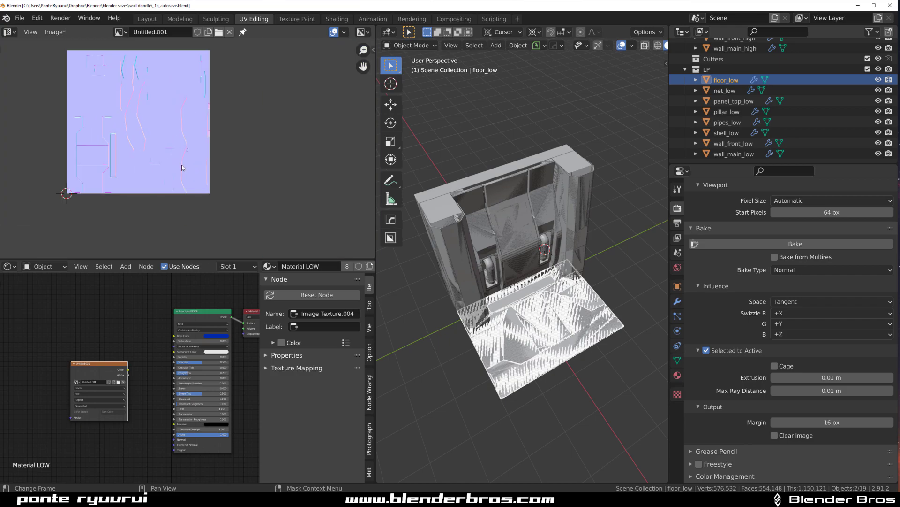
middle_drag(173, 131, 213, 162)
scroll(188, 145, up, 2)
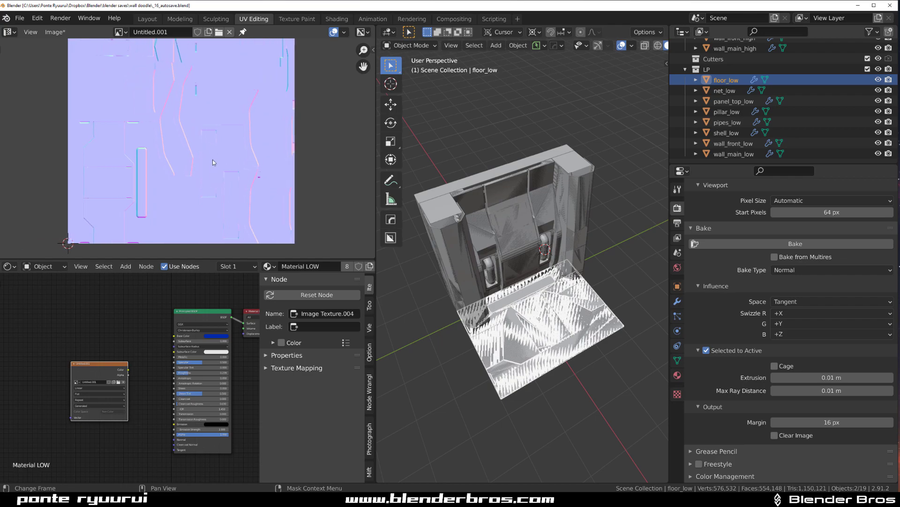
scroll(281, 188, up, 3)
middle_drag(334, 162, 124, 122)
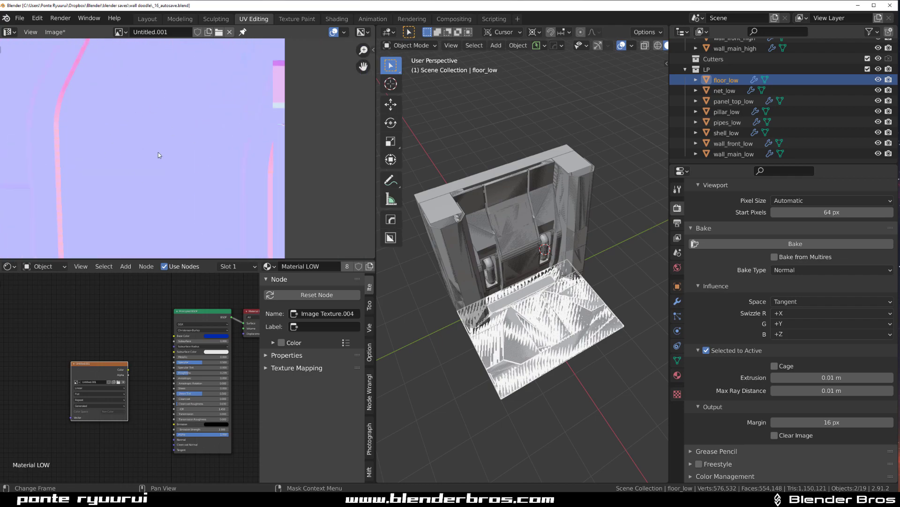
scroll(186, 150, down, 4)
scroll(186, 150, down, 3)
scroll(237, 151, up, 3)
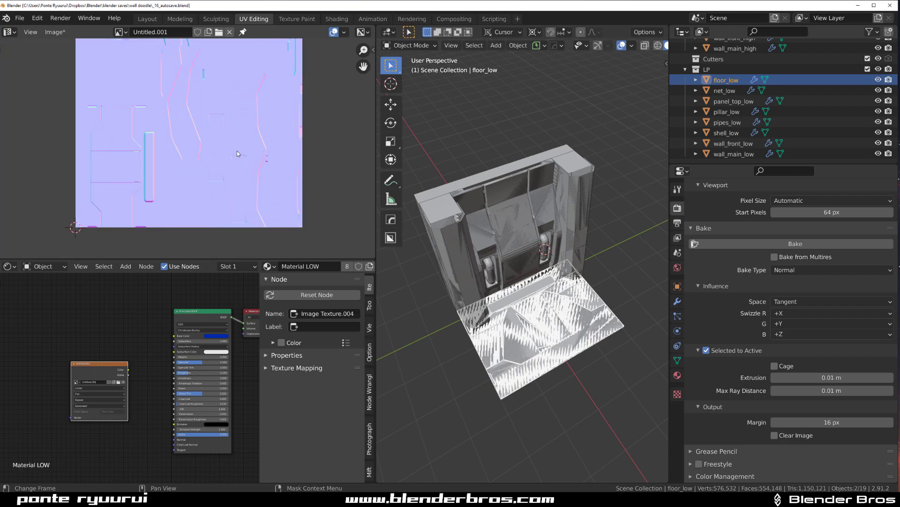
middle_drag(237, 151, 216, 191)
scroll(216, 191, up, 3)
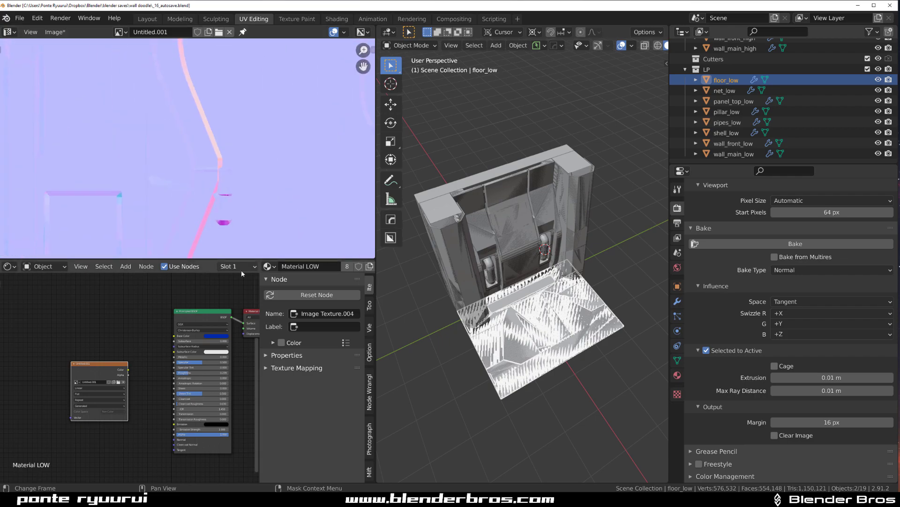
scroll(140, 133, down, 5)
scroll(201, 164, up, 2)
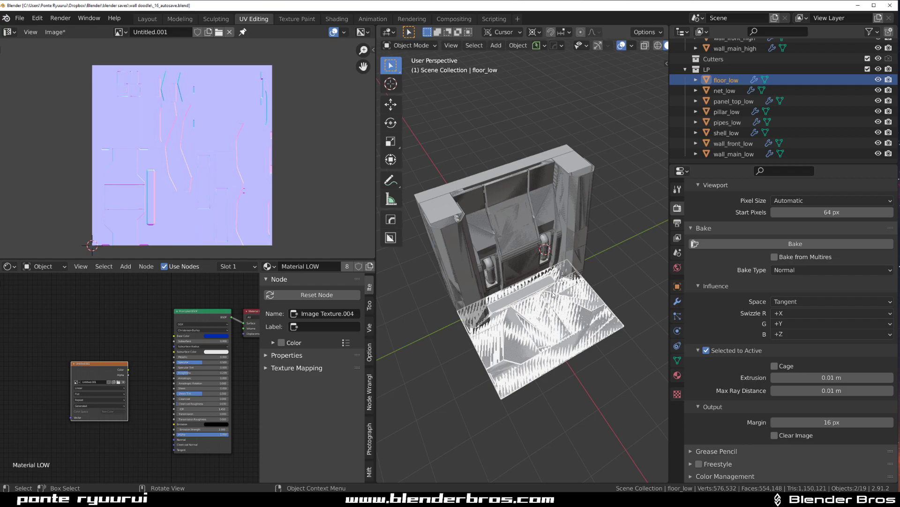
middle_drag(475, 246, 472, 201)
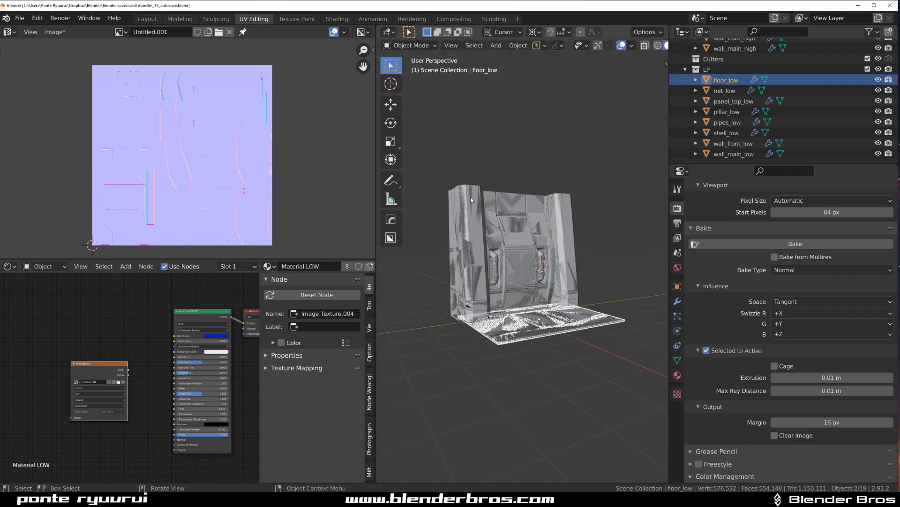